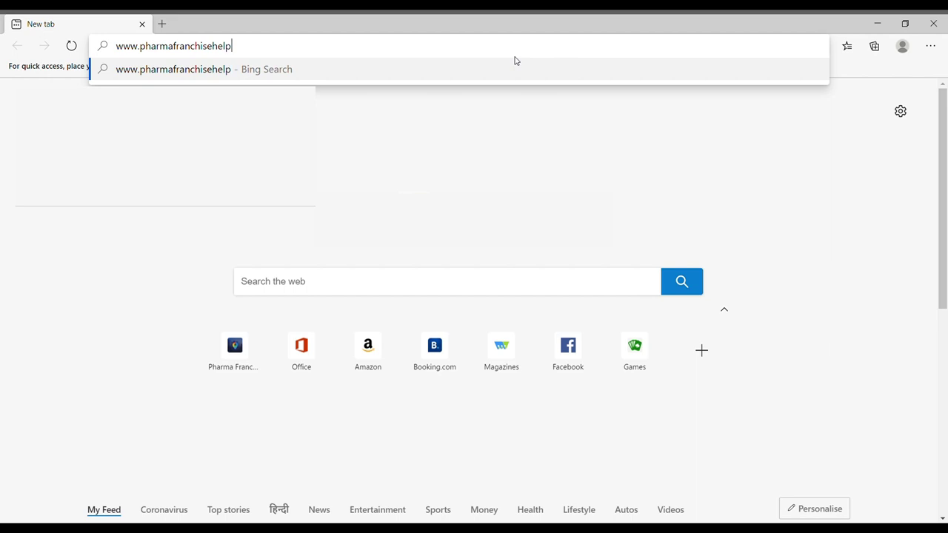
Step: Load pharmafranchisehelp.org in Edge and go to the site's Register page
text(org)
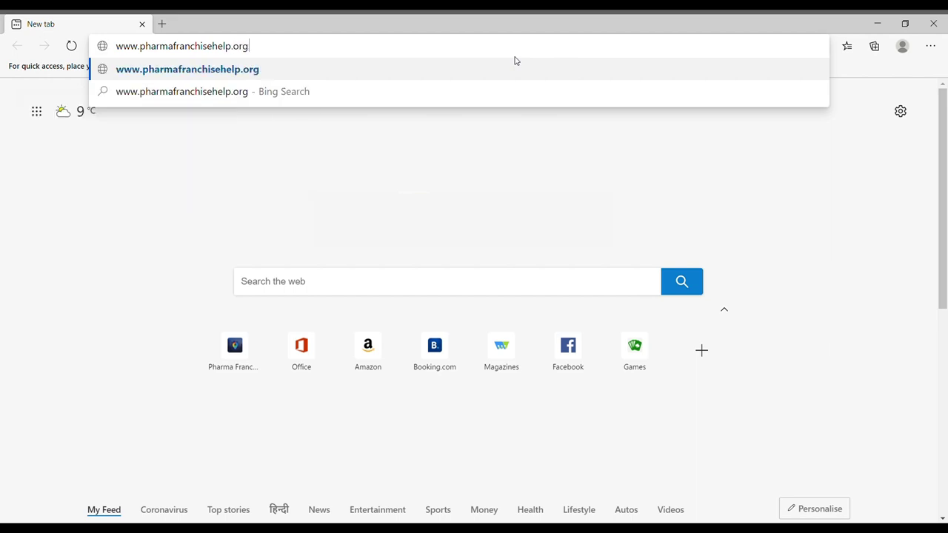
key(Return)
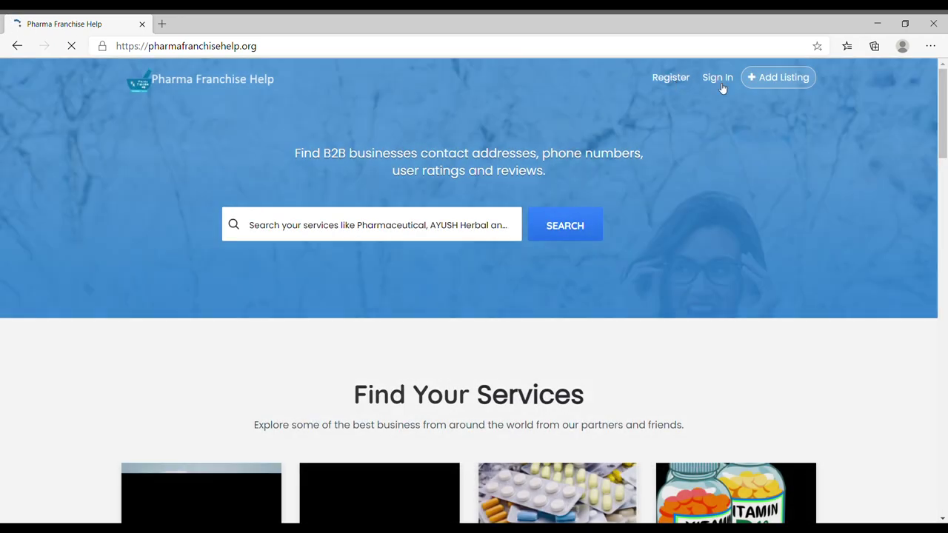
click(671, 78)
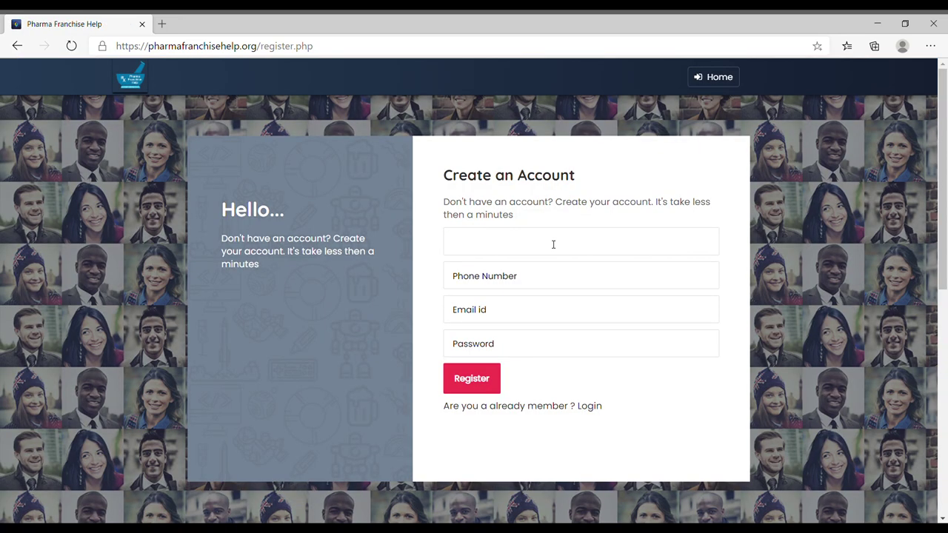
Step: Fill the Create an Account form with the seller's name, phone, e-mail and password, and register
click(552, 244)
text(phar)
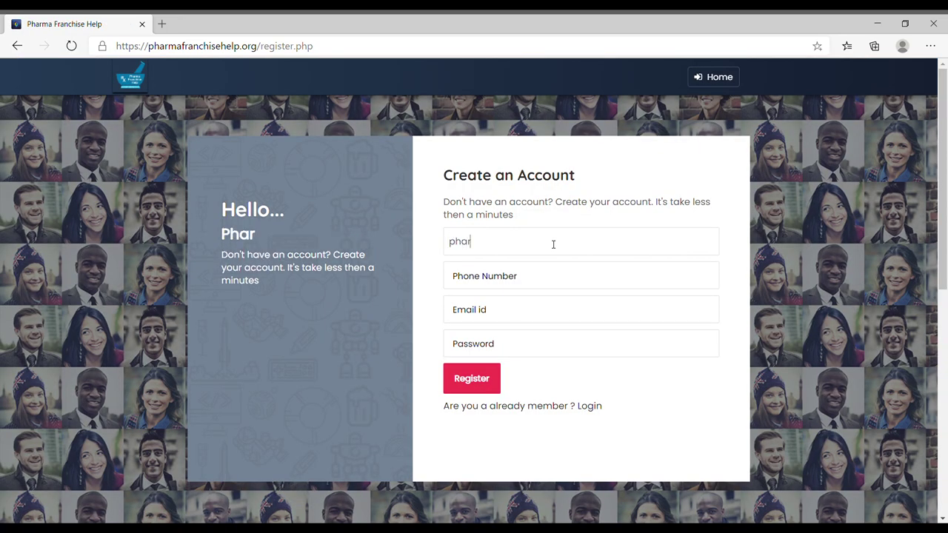
click(518, 275)
drag(529, 278, 428, 278)
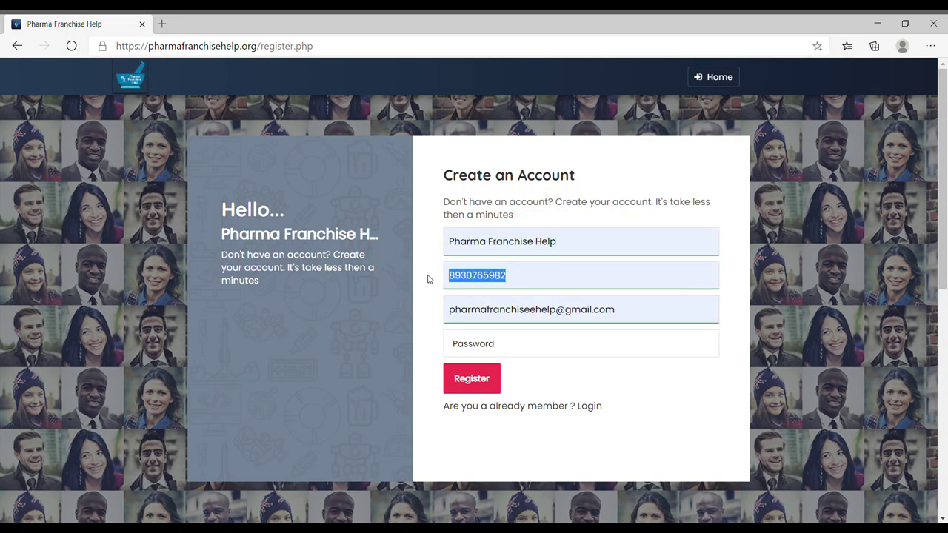
key(BackSpace)
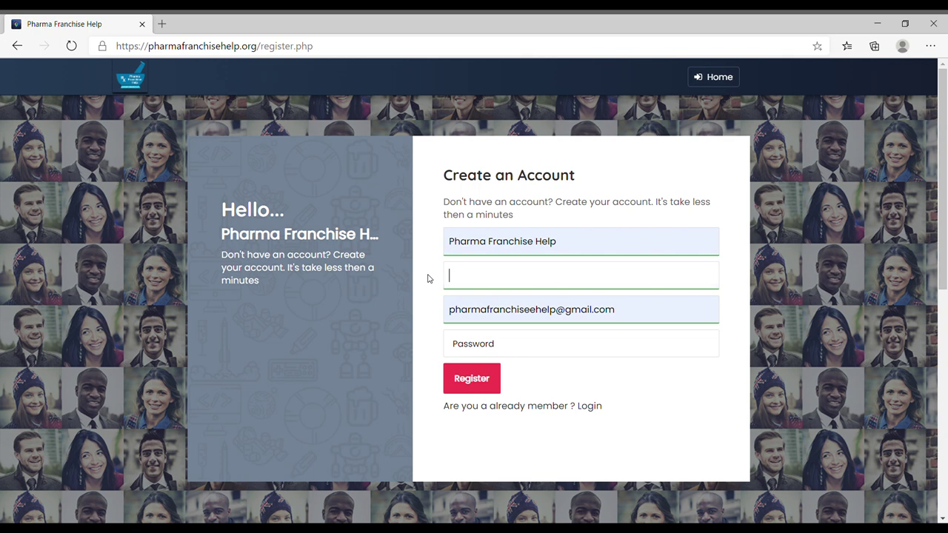
text(80)
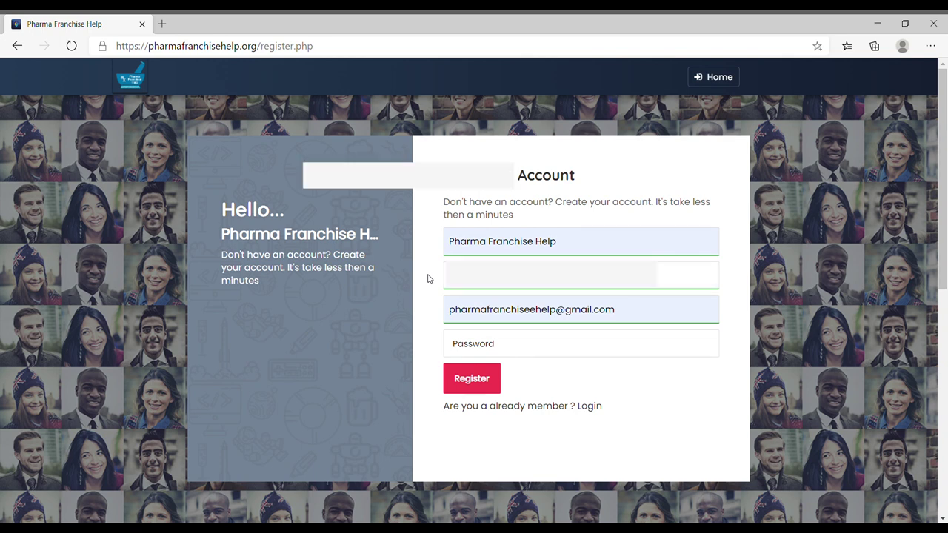
click(538, 347)
key(ctrl+v)
click(490, 383)
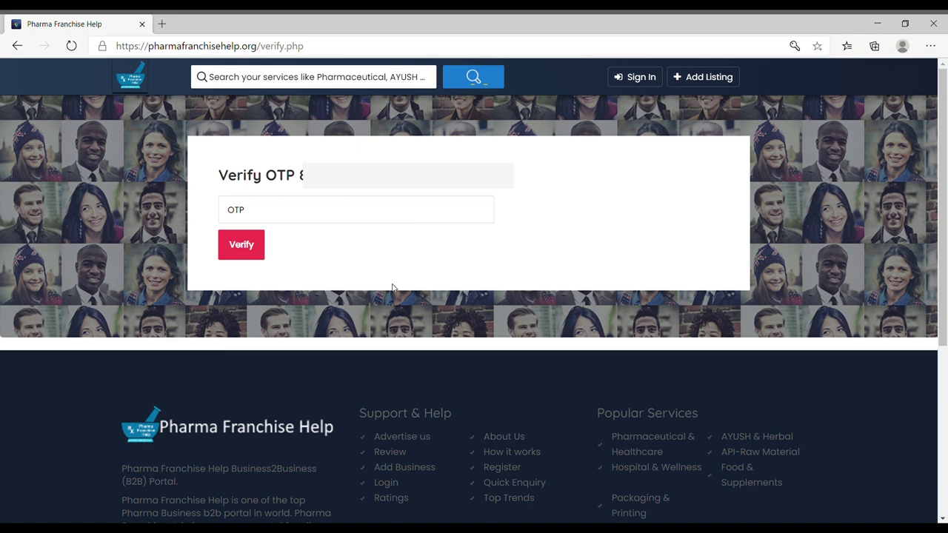
Step: Enter the one-time verification code and verify it to reach the dashboard
click(355, 220)
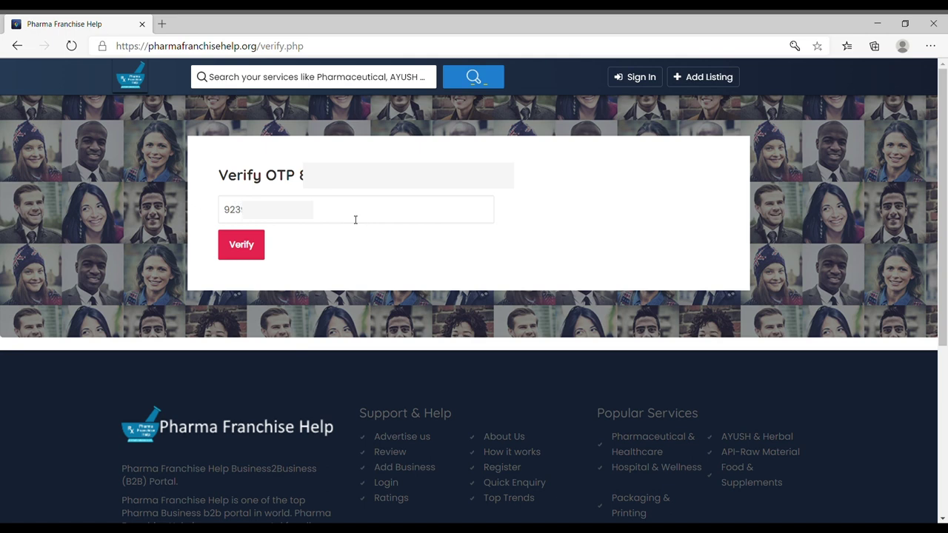
click(240, 250)
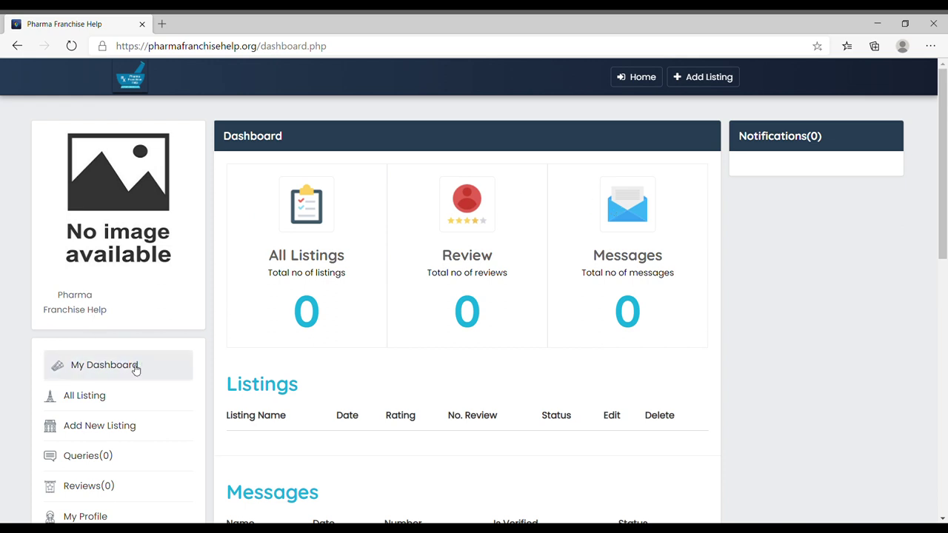
Step: Open the Website section from the dashboard sidebar to reach the Edit Website form
scroll(131, 363, down, 1)
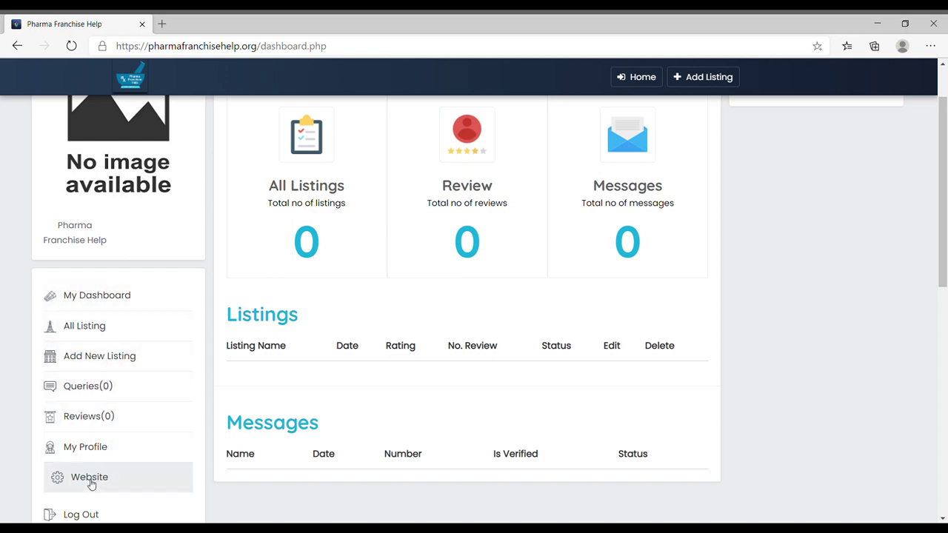
scroll(207, 459, down, 2)
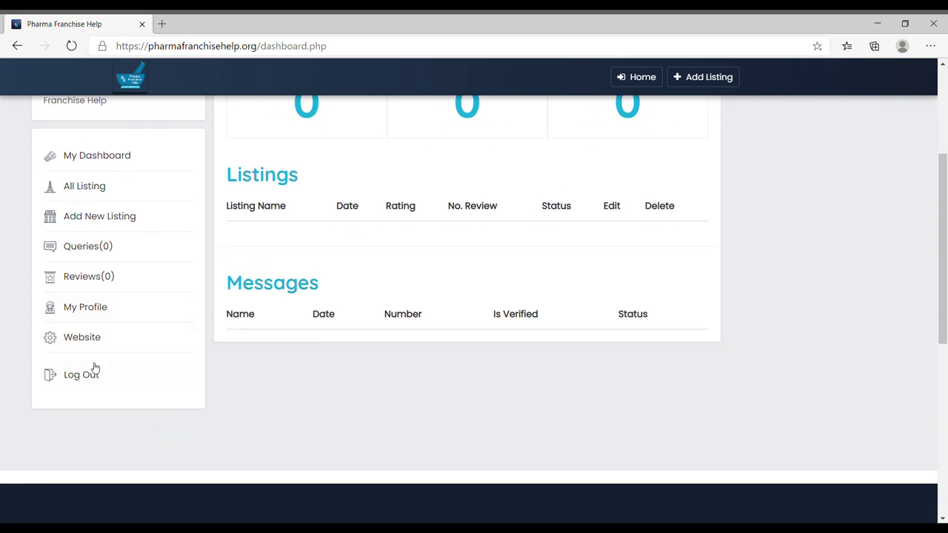
click(90, 342)
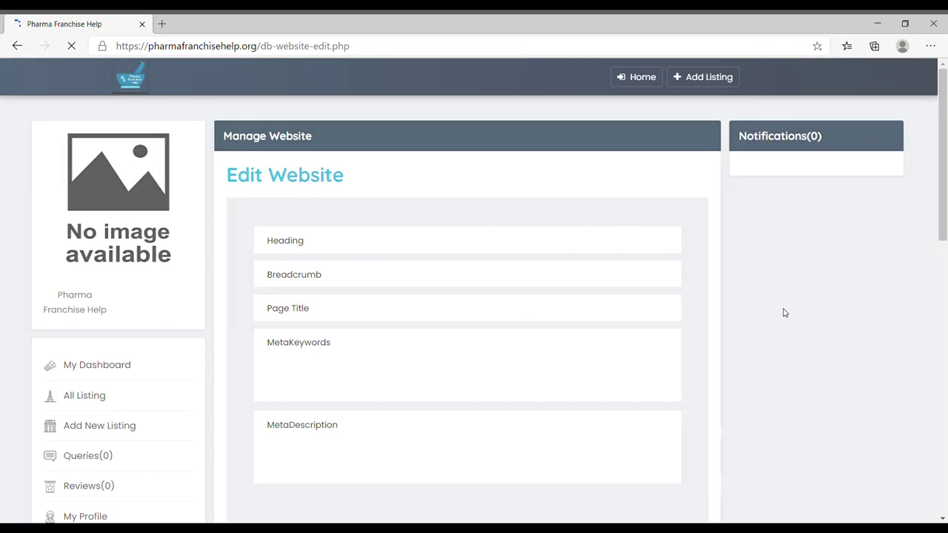
scroll(306, 234, down, 1)
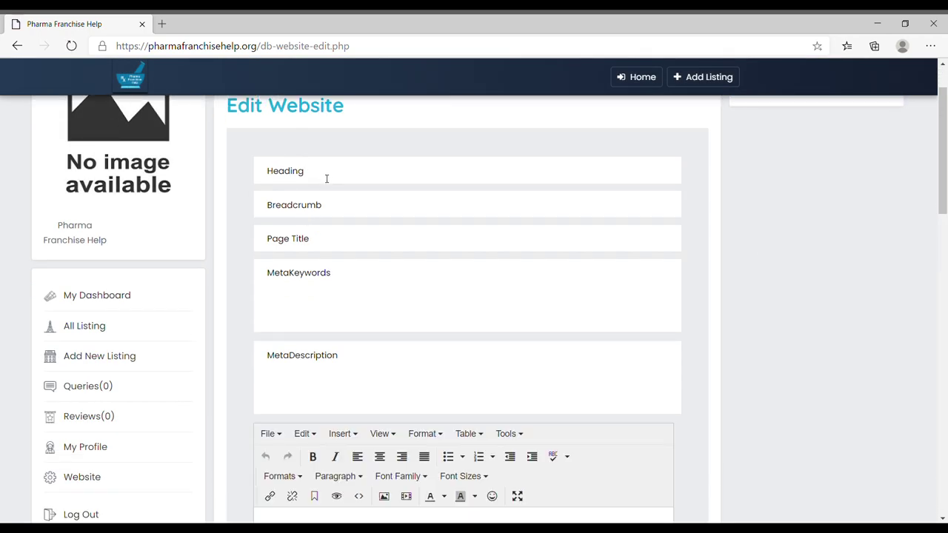
Step: Set heading 'Pharma Franchise Help' and breadcrumb and page title 'Pharmaceutical Business Blog'
click(334, 180)
text(Pharma Franchise Help)
click(340, 202)
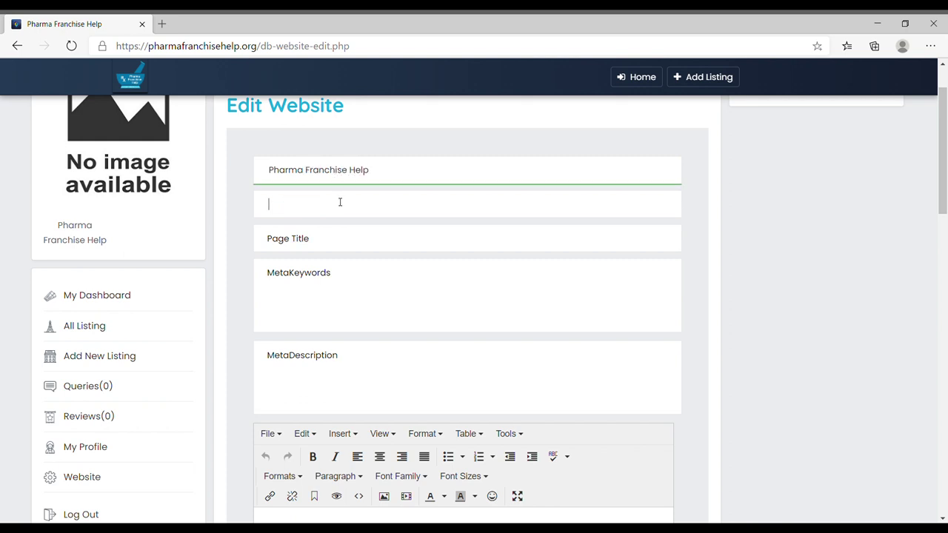
text(Pharma)
text( Franchise C)
text(ompany)
key(BackSpace)
key(BackSpace)
key(BackSpace)
key(BackSpace)
key(BackSpace)
key(BackSpace)
key(BackSpace)
key(BackSpace)
key(BackSpace)
key(BackSpace)
key(BackSpace)
key(BackSpace)
key(BackSpace)
key(BackSpace)
key(BackSpace)
key(BackSpace)
key(BackSpace)
key(BackSpace)
key(BackSpace)
key(BackSpace)
text(Pharmaceutical Business Blog)
click(329, 239)
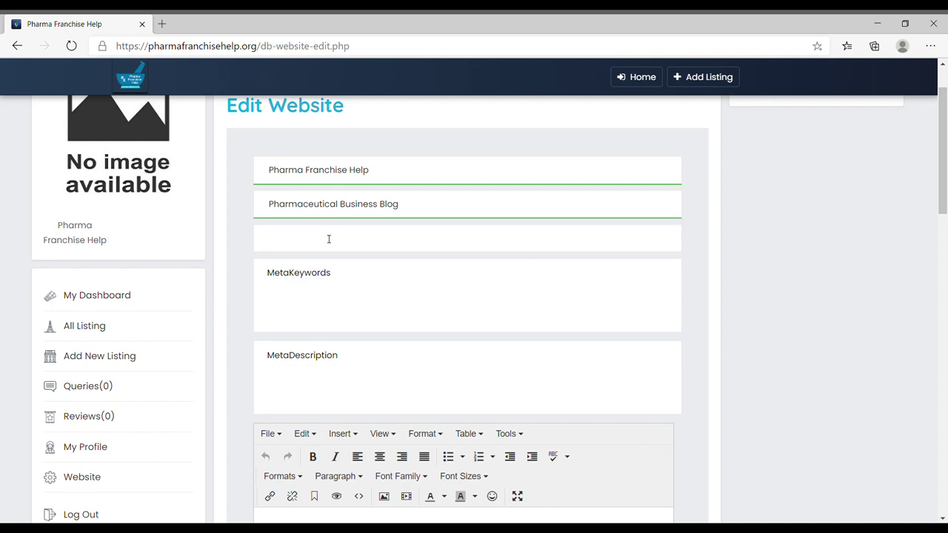
text(Pharmaceutical Business Blog)
Step: Fill meta keywords (Business to Business Portal, Pharma Franchise Company List, Wholesalers…) and the meta description
click(325, 278)
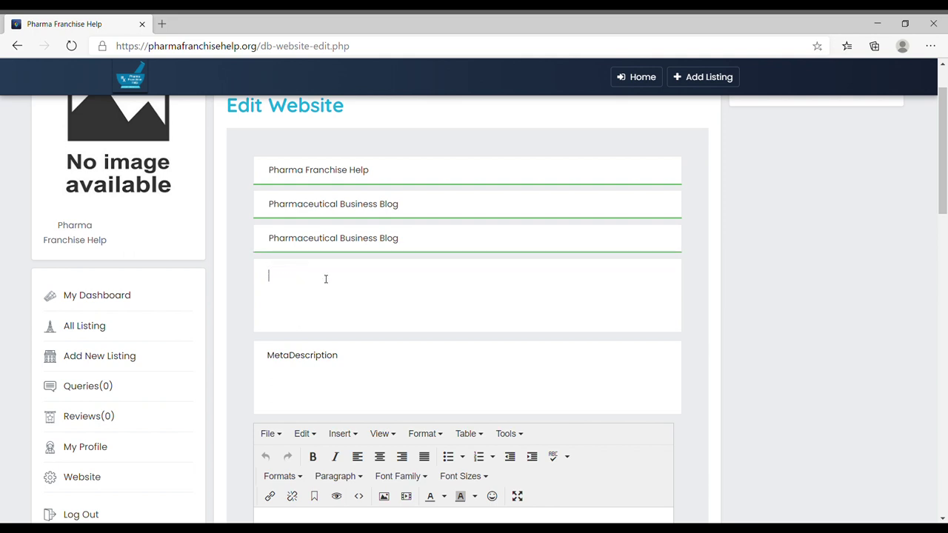
text(Business)
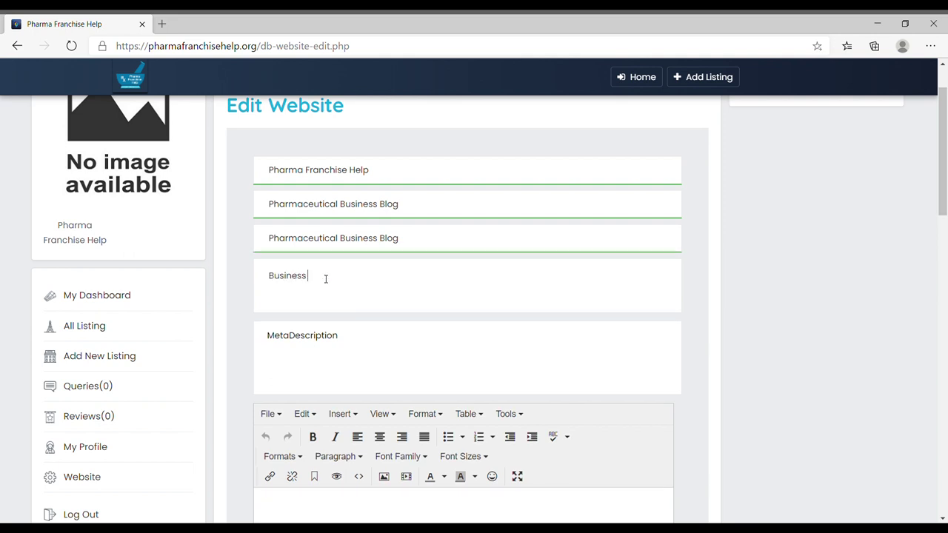
text( to Business Portal, Pharma Franchise)
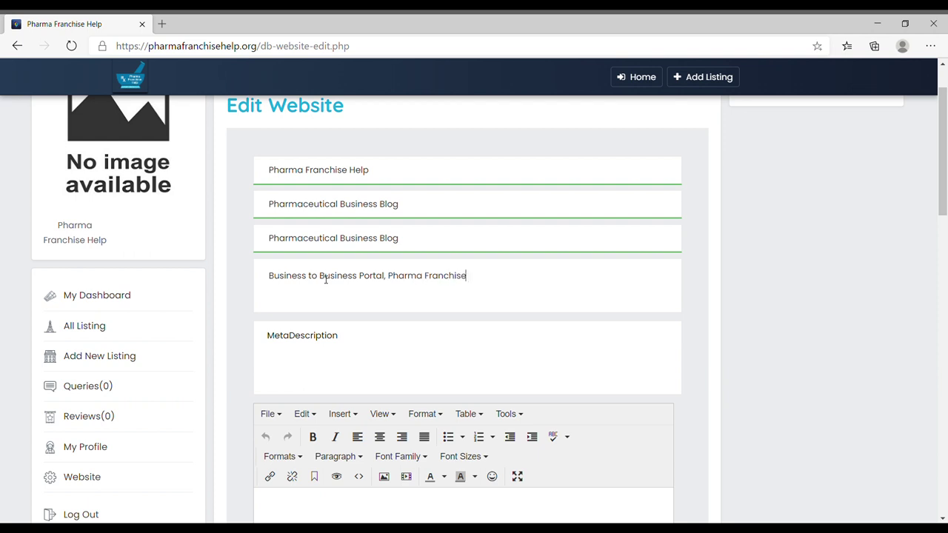
text( Company List, Wholesalers, Retailers, Hospitals, Medical device manufacturers, pharmaceutical manufacturing companies, distribution etc)
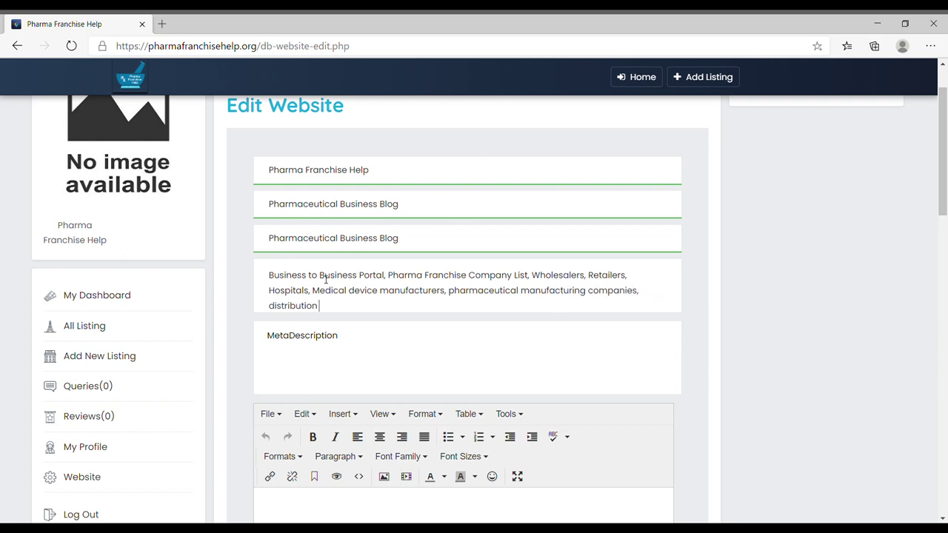
click(368, 340)
text(It i)
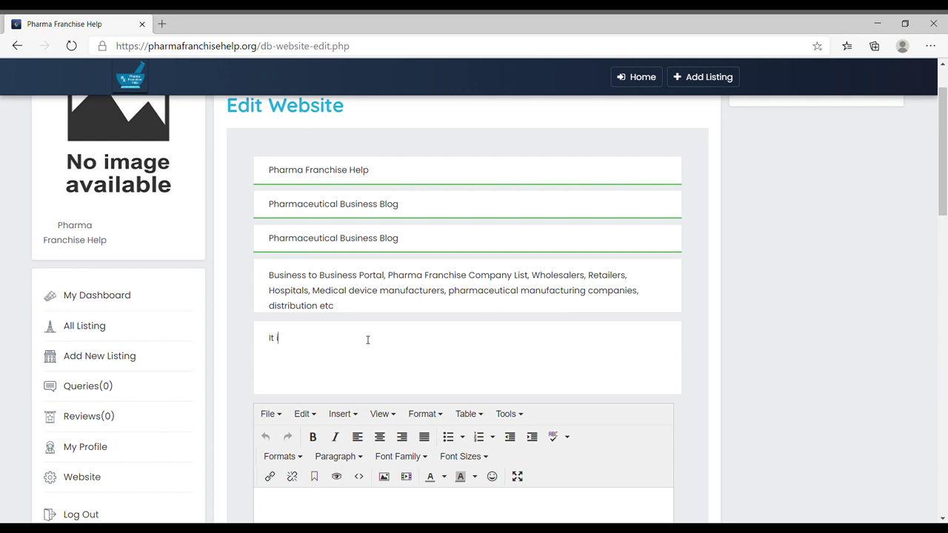
text(s one of the best pharmaceutical, ayurvedic, cos)
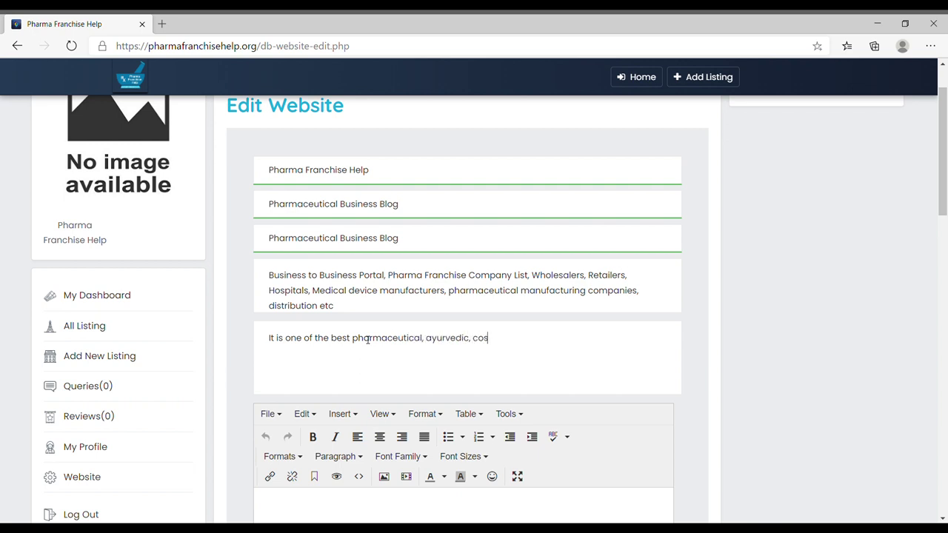
text(metic and nutraceutical blog)
scroll(389, 326, down, 3)
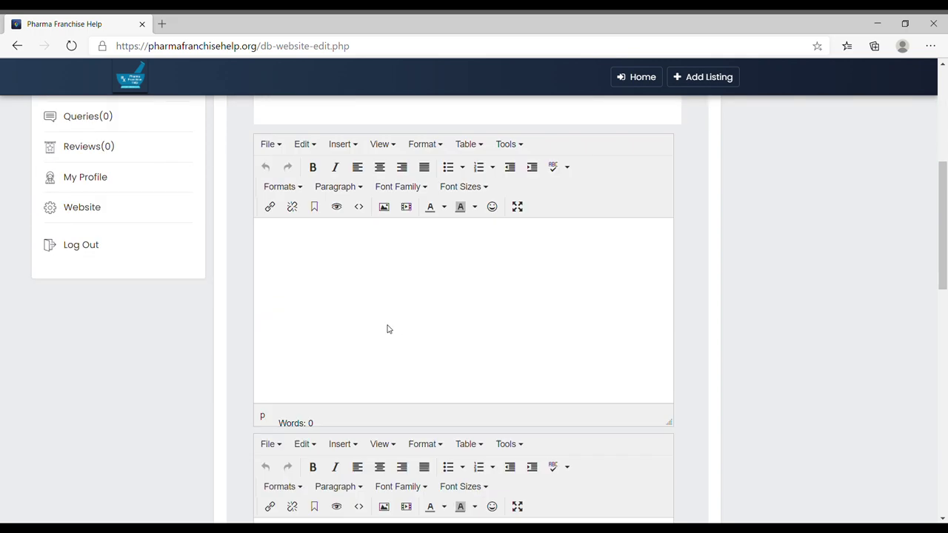
Step: Write the about text offering help to pharmaceutical, ayurvedic, nutraceutical and cosmetic businesses
click(339, 237)
text(Pharma Franchis)
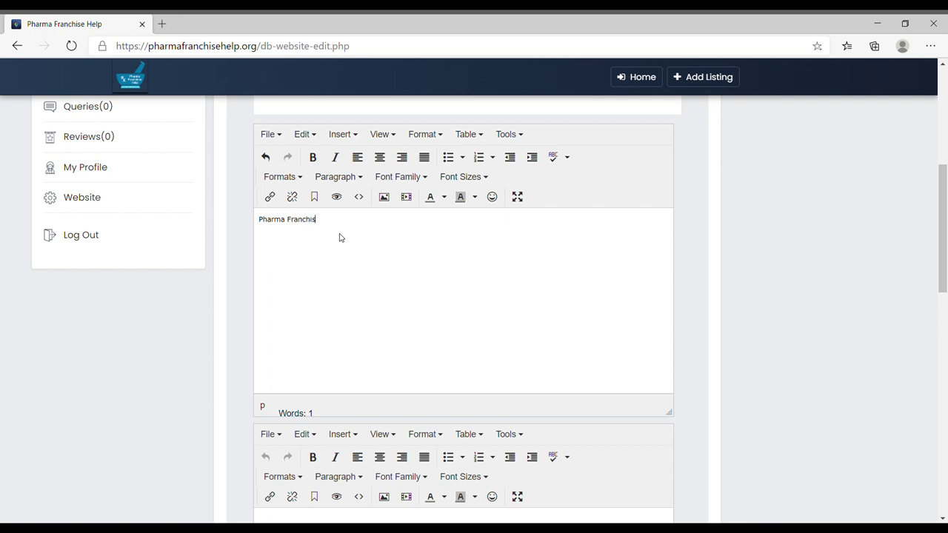
text(e Help Team would like to help all ind)
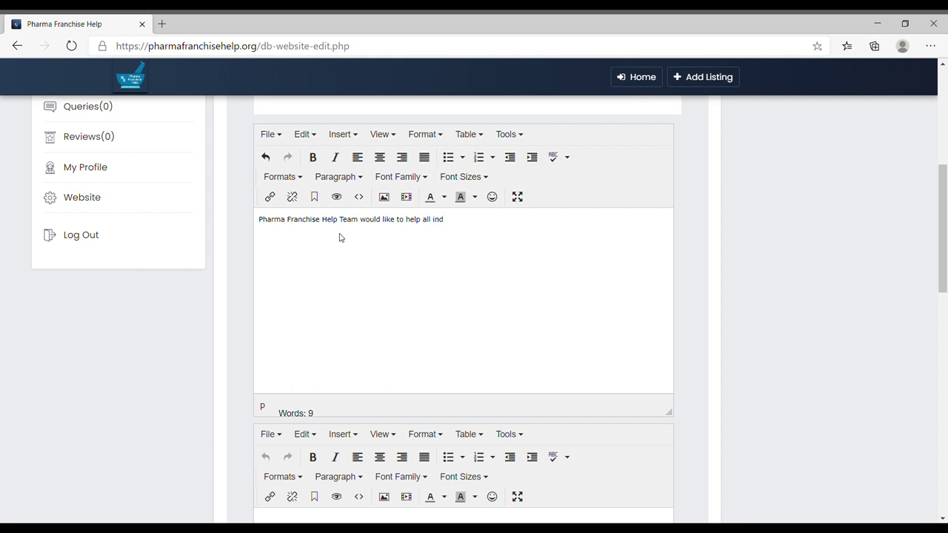
text(ividuals and business who want)
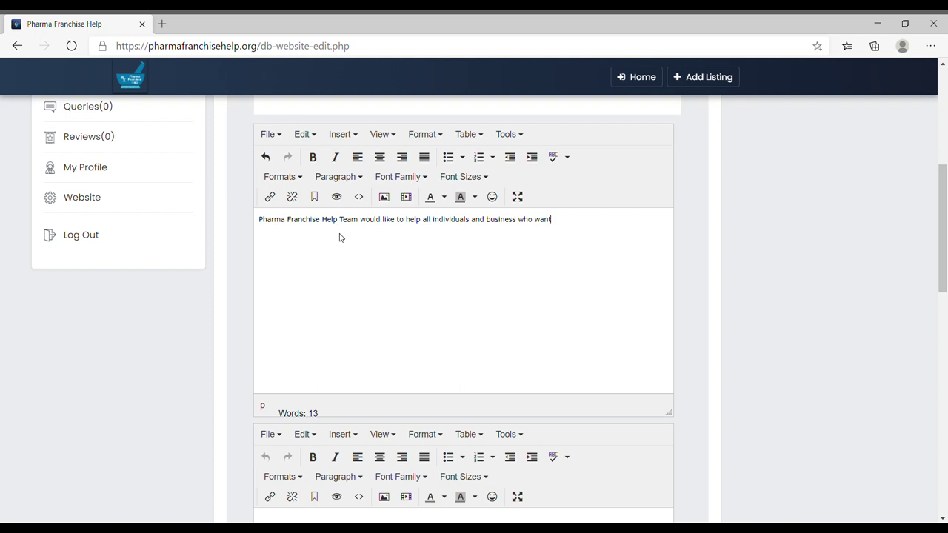
text( to start or grow their business in pharmaceuticals)
key(BackSpace)
text(, ayurvedic, nutraceutical,)
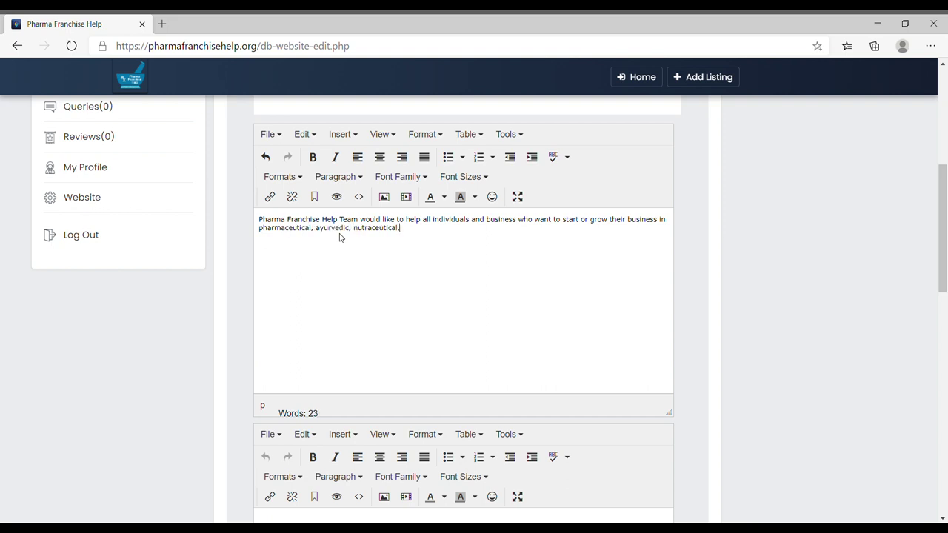
text( cosmetic and other alternative medicine industr)
Step: Add 'We have team of professionals…' to the second description and submit the website details
scroll(343, 239, down, 4)
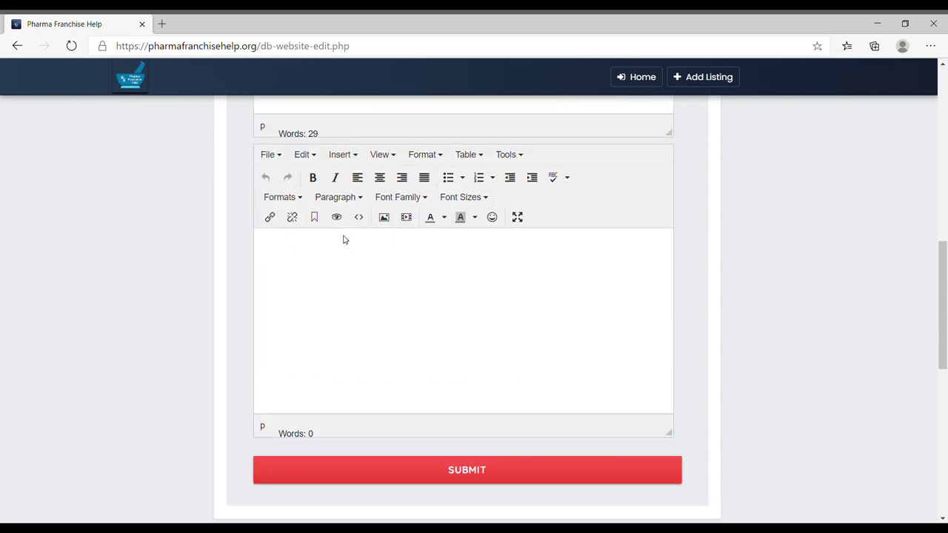
scroll(345, 239, up, 5)
scroll(362, 286, down, 3)
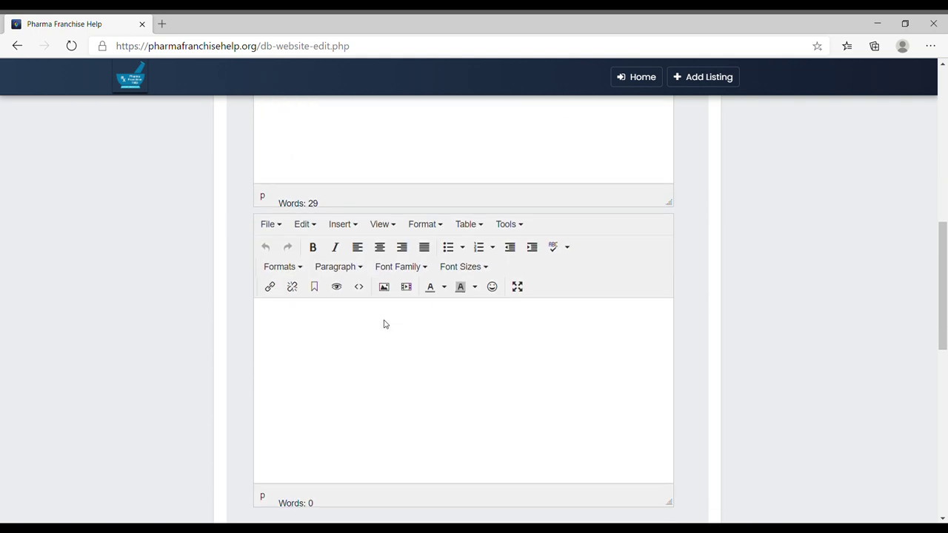
click(376, 329)
text(We have team of professionals who can help you)
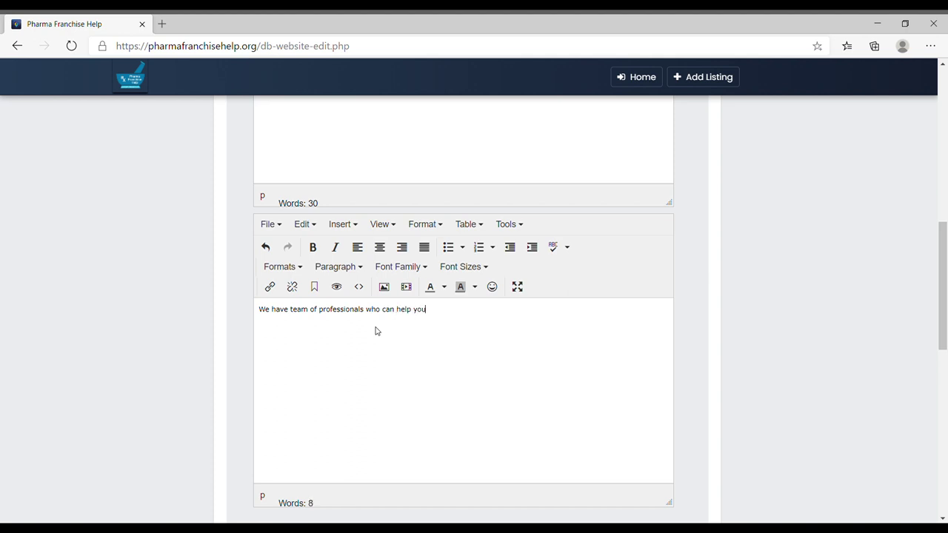
text( in all your business need)
scroll(376, 331, down, 4)
click(514, 263)
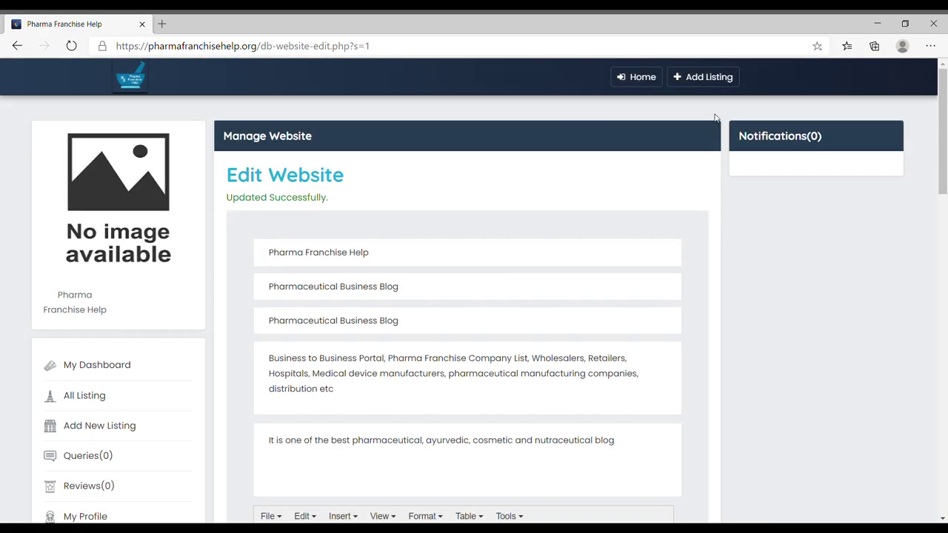
Step: Create a new listing titled ABC, priced 100 with unit Piece
click(706, 77)
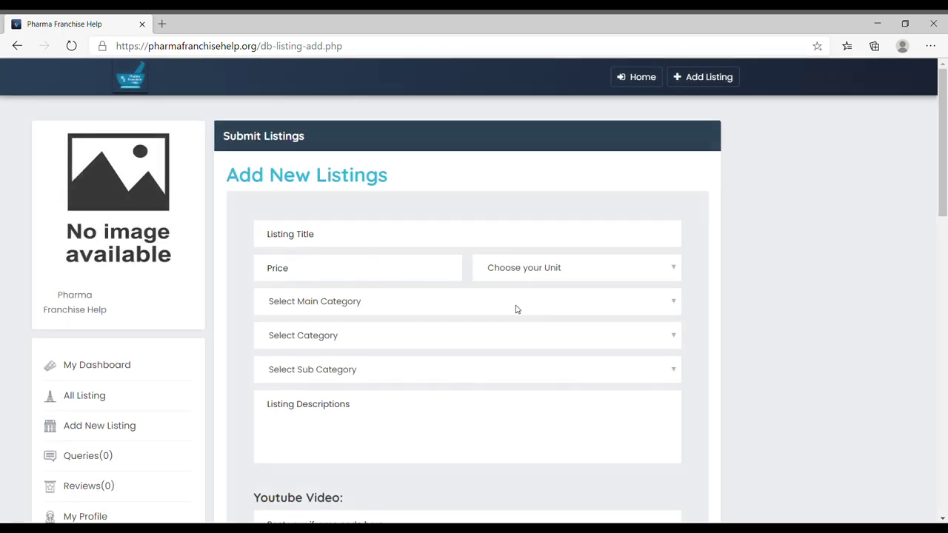
click(372, 239)
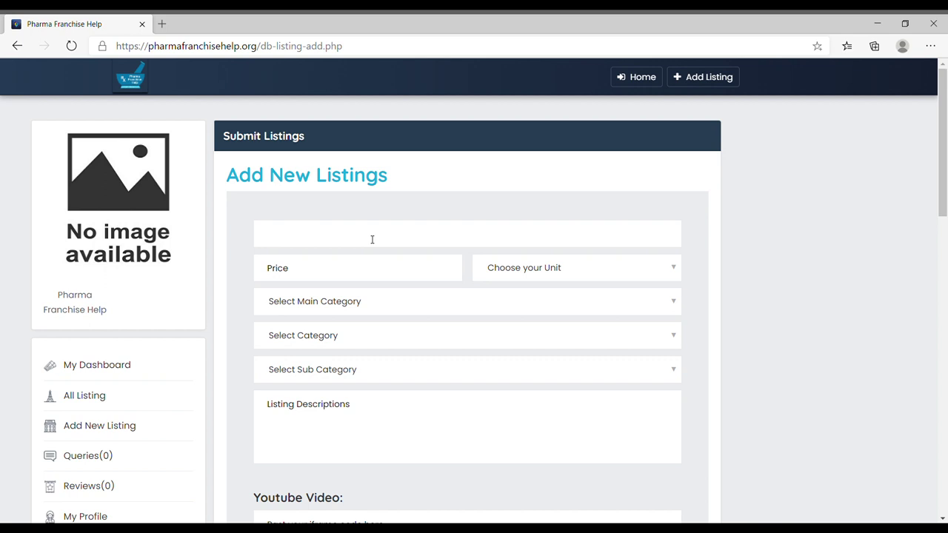
text(ABC)
click(354, 275)
text(100)
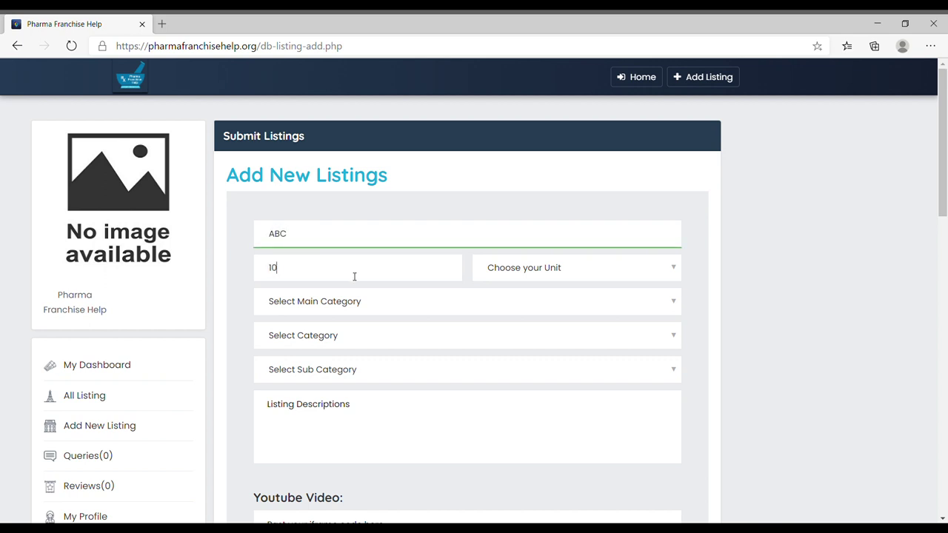
click(633, 274)
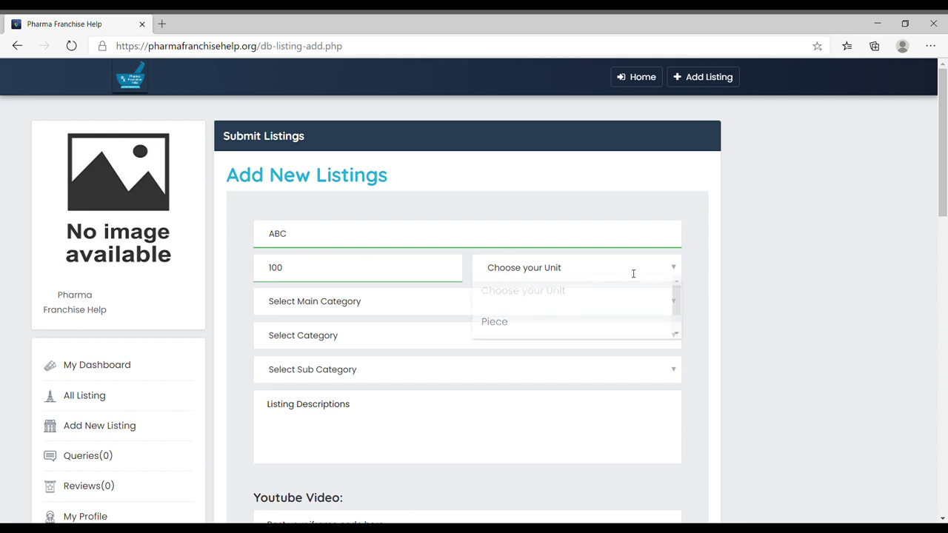
click(570, 333)
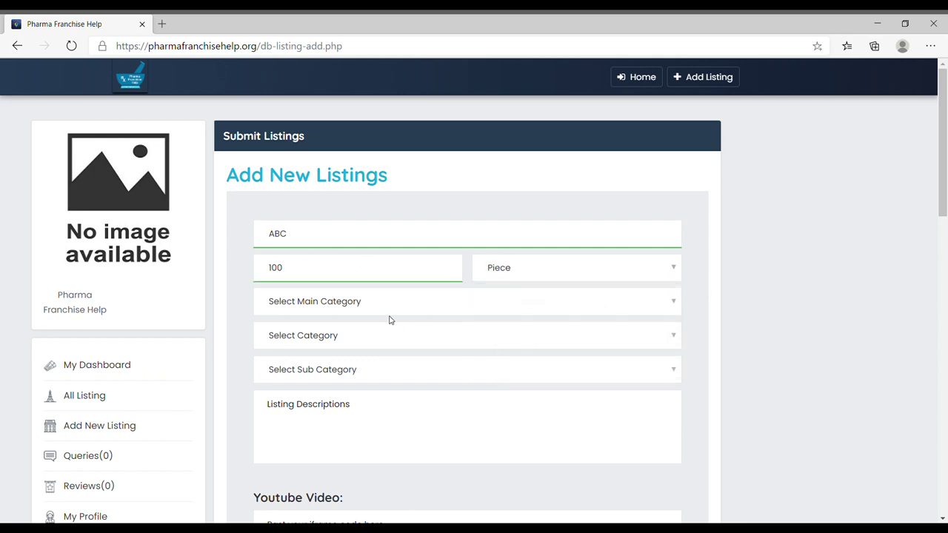
Step: Choose Pharmaceutical & Healthcare as the listing's main category
click(387, 311)
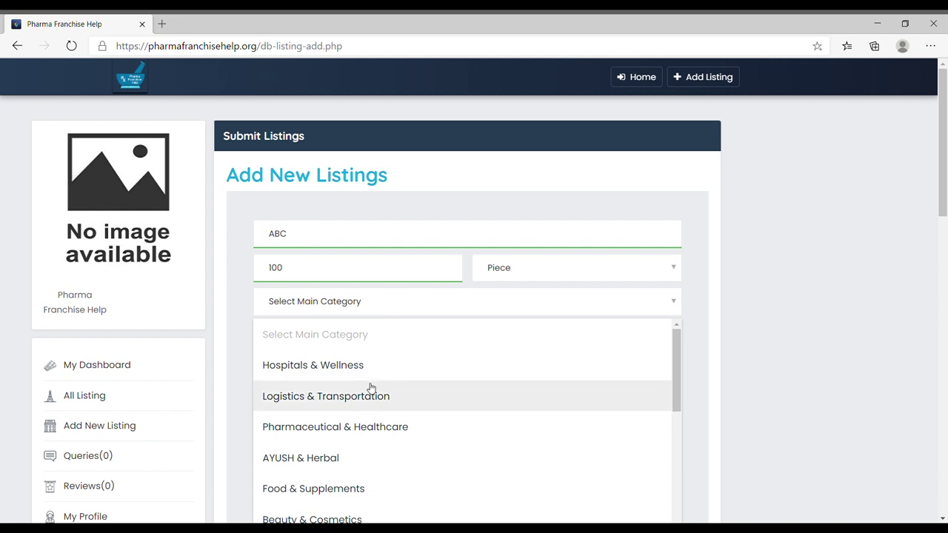
scroll(724, 370, down, 2)
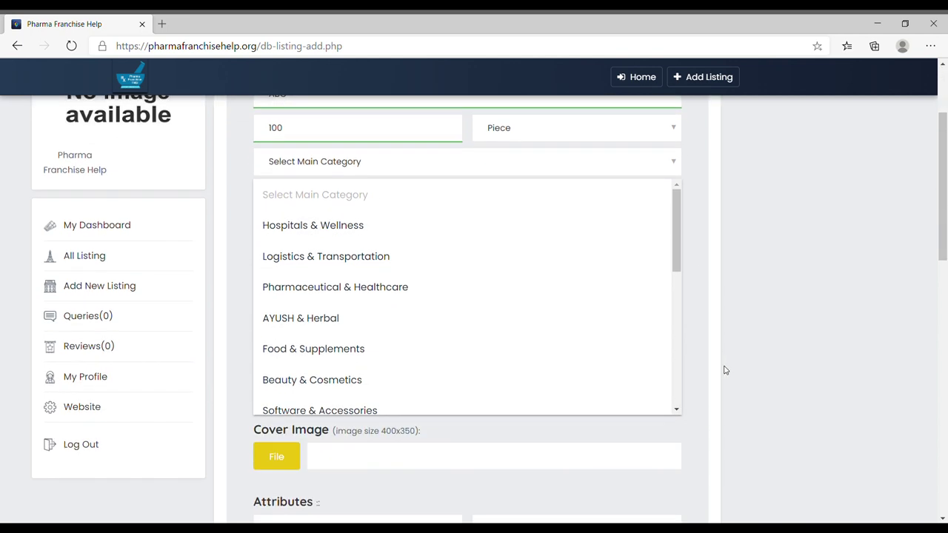
scroll(354, 254, down, 1)
scroll(354, 255, down, 1)
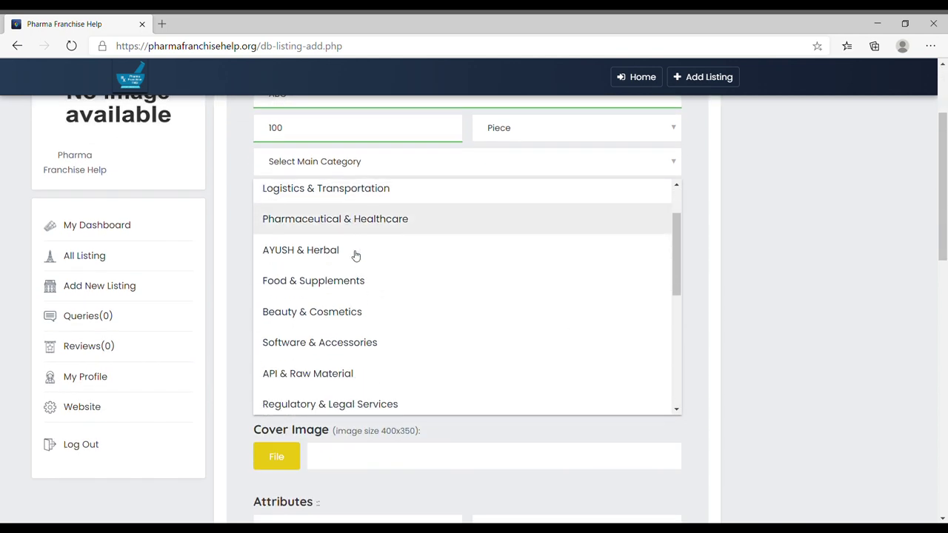
scroll(342, 291, down, 1)
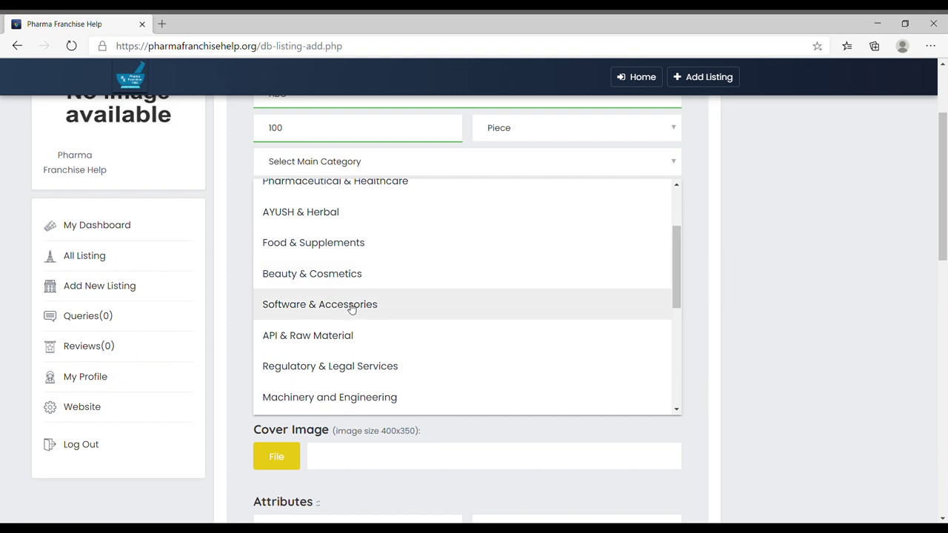
scroll(351, 307, down, 1)
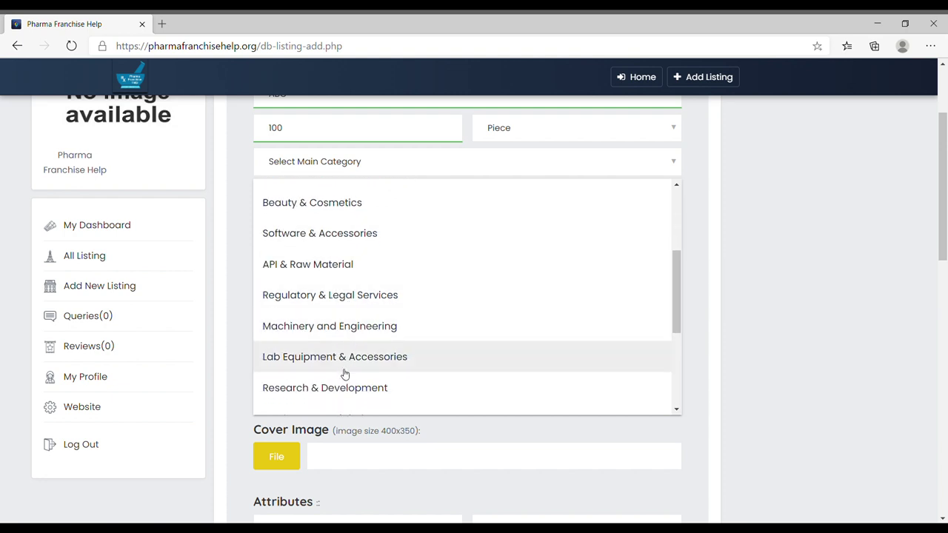
scroll(345, 370, down, 3)
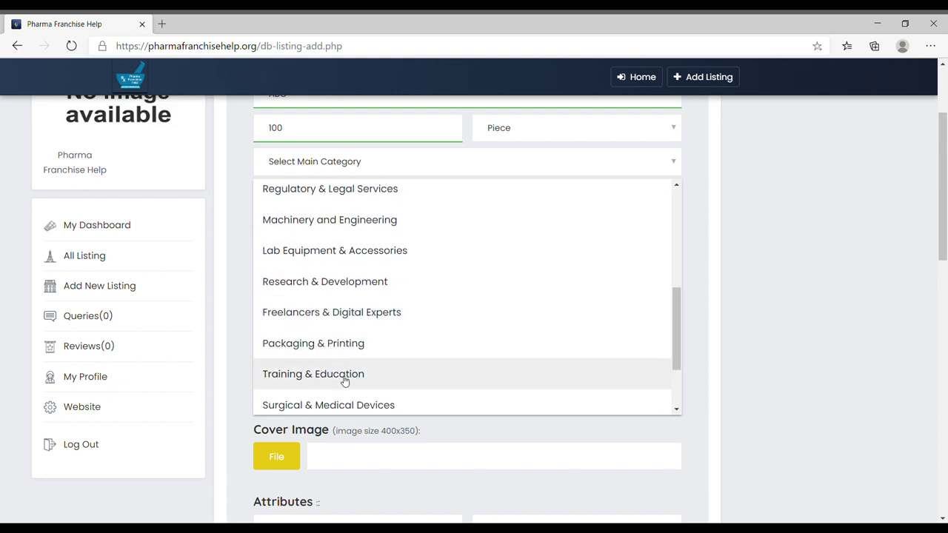
scroll(348, 385, down, 2)
scroll(346, 371, down, 2)
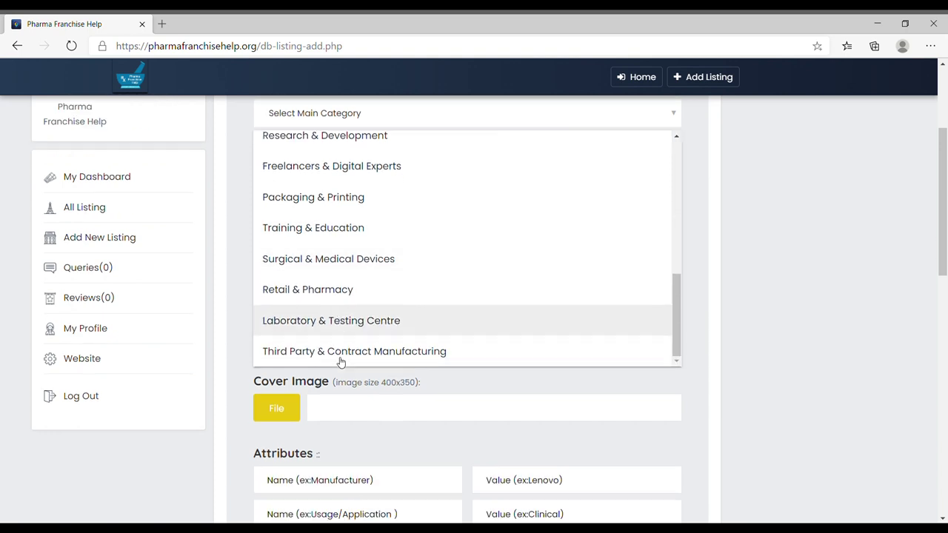
scroll(431, 298, up, 2)
scroll(430, 298, up, 8)
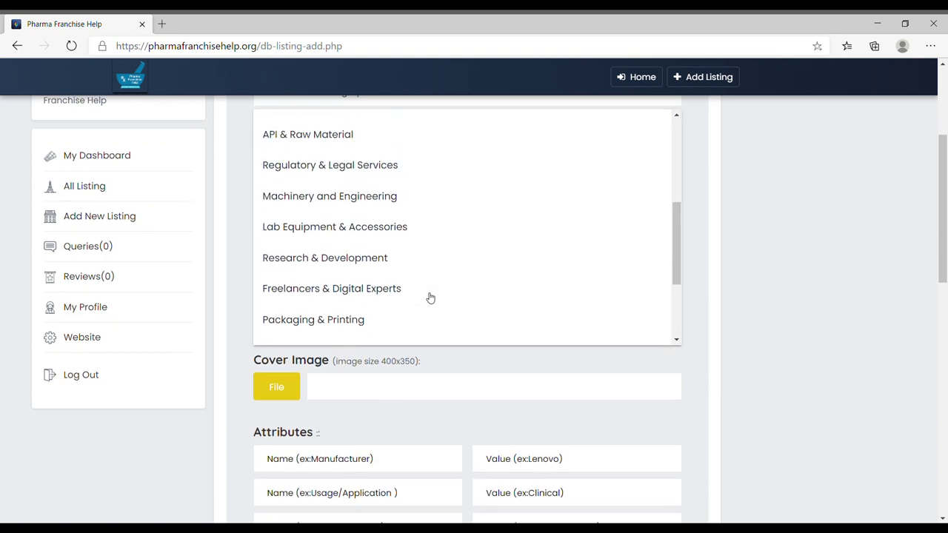
click(354, 216)
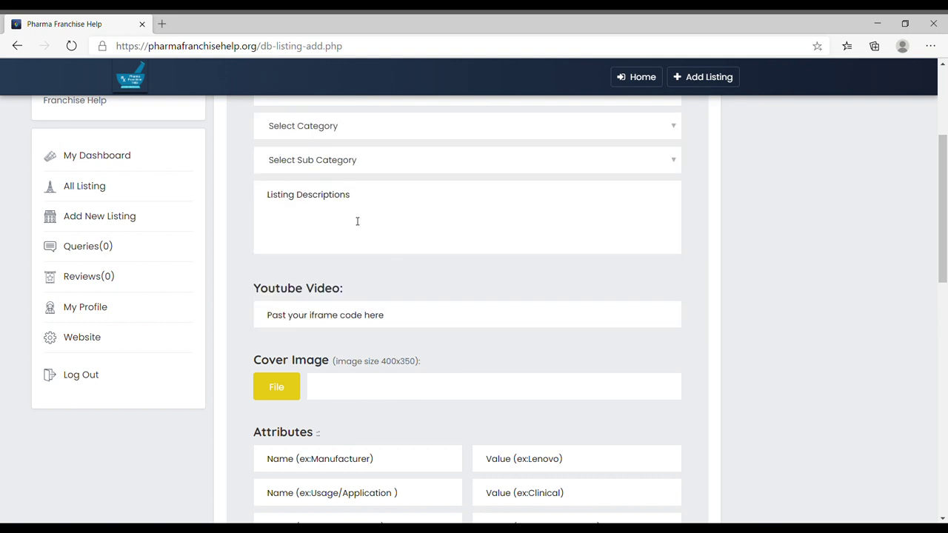
Step: Set category Capsules and sub category Hard Gelatine Capsules
scroll(396, 212, up, 3)
click(394, 267)
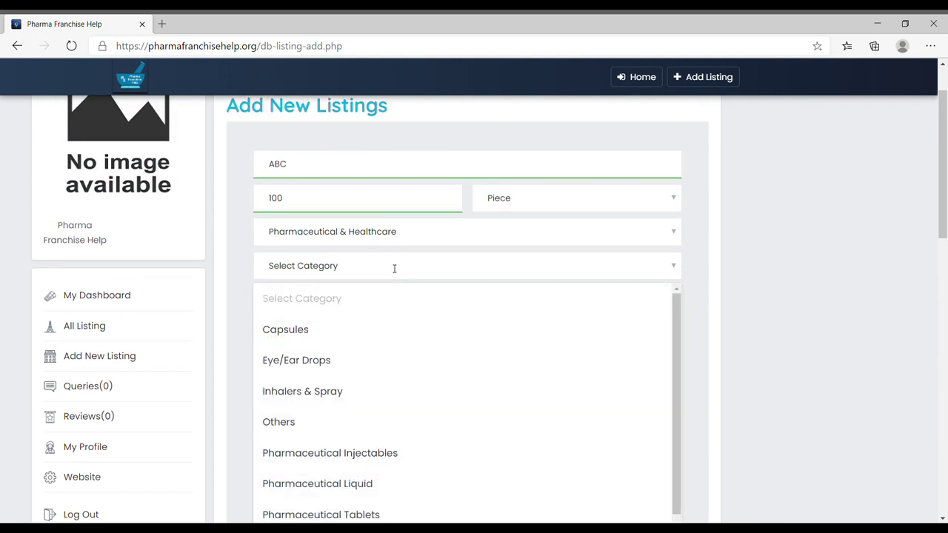
scroll(464, 358, down, 1)
scroll(465, 358, down, 2)
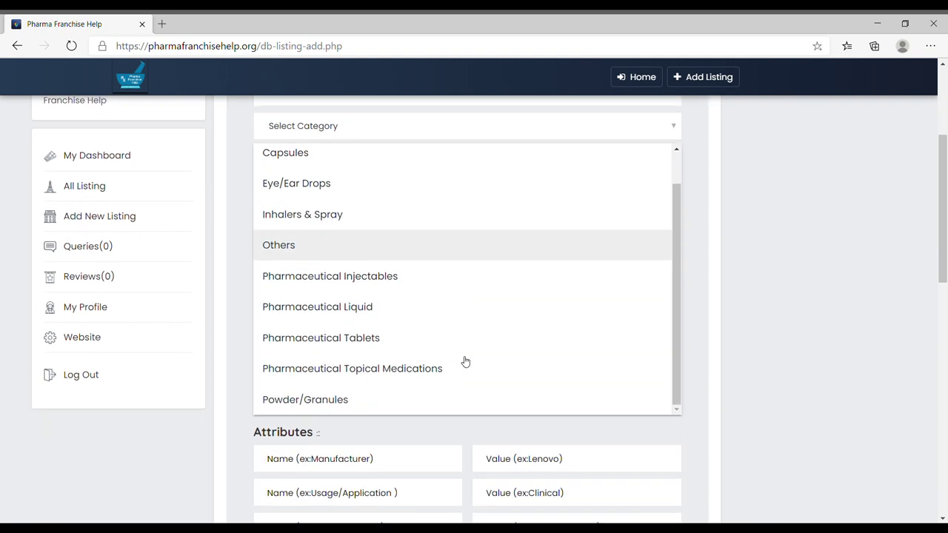
scroll(399, 374, up, 1)
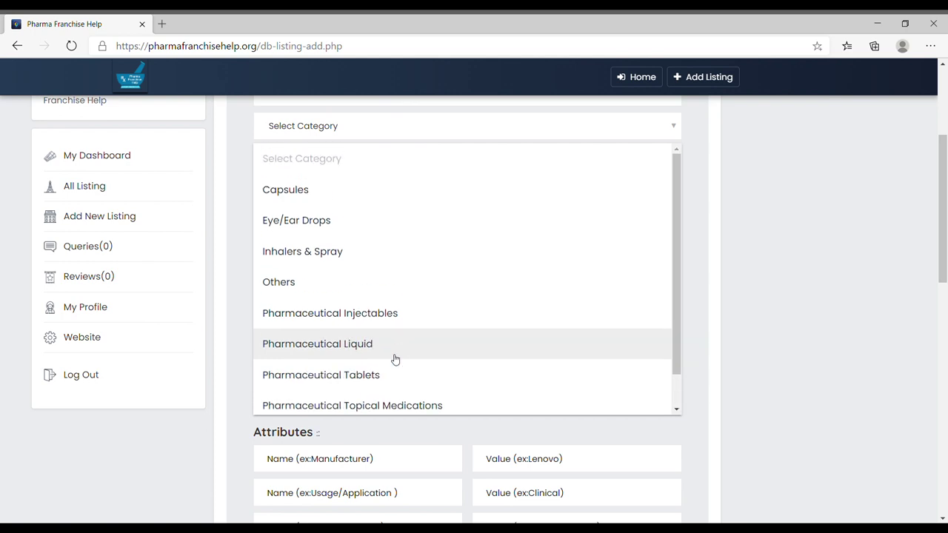
click(311, 194)
click(359, 164)
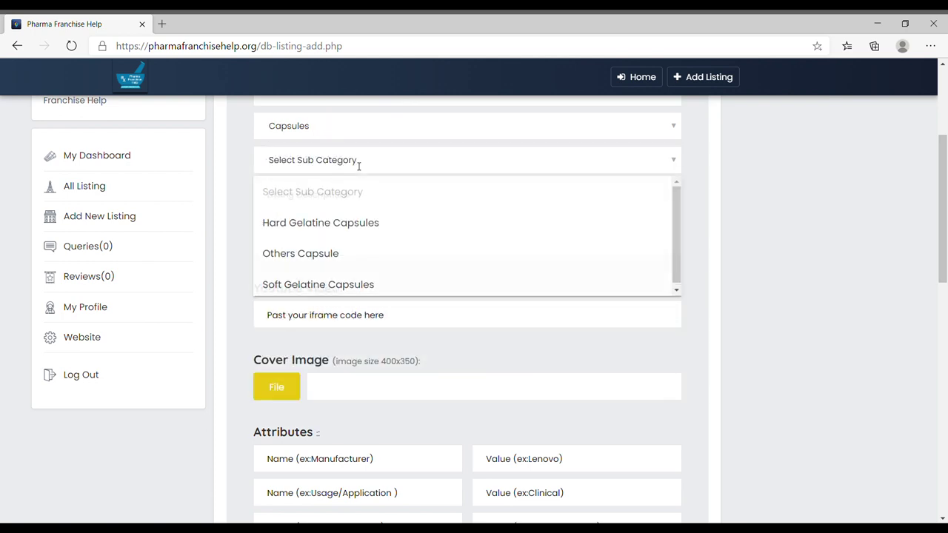
click(348, 222)
click(362, 200)
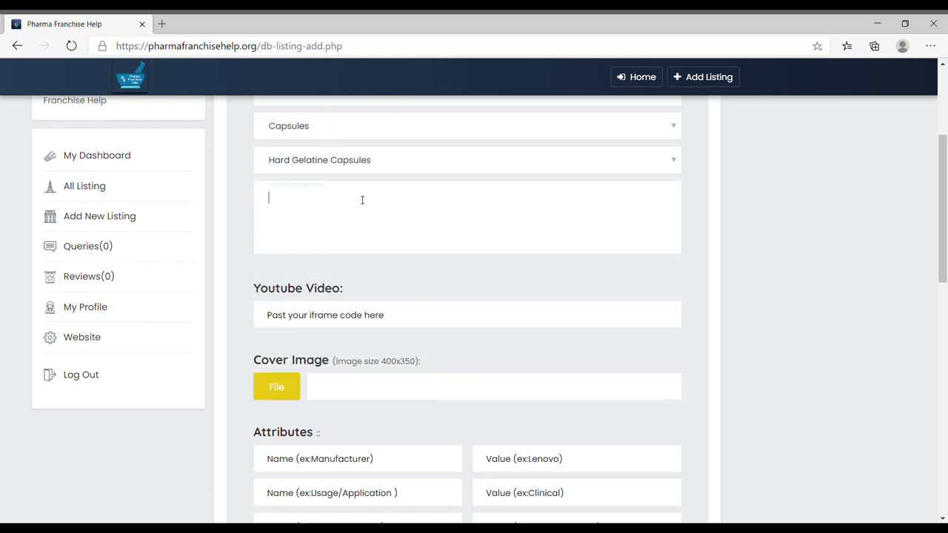
Step: Describe ABC as 'Rabeprazole 20 mg capsules' and attach Pharma Franchise Help Podcast.png as cover image
text(Rabeprazole 20 mg capsules)
click(370, 304)
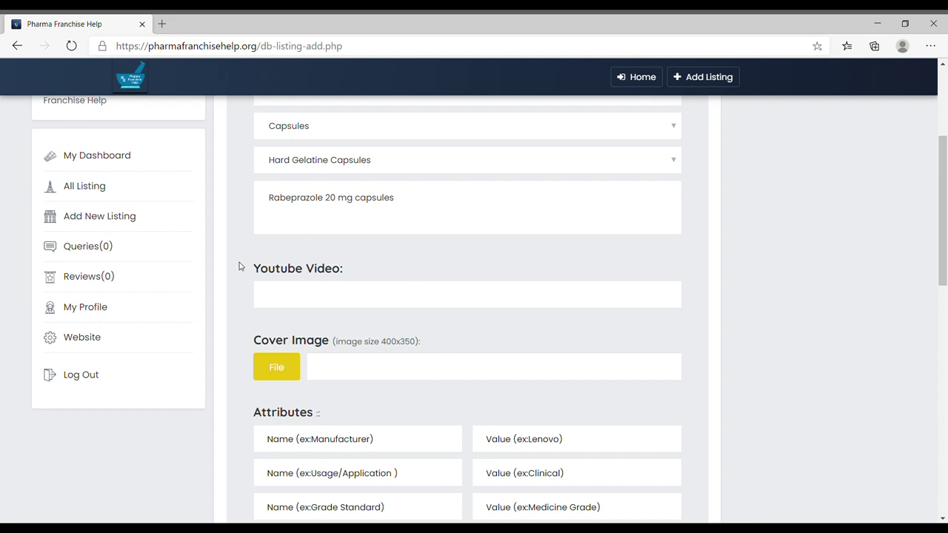
click(279, 368)
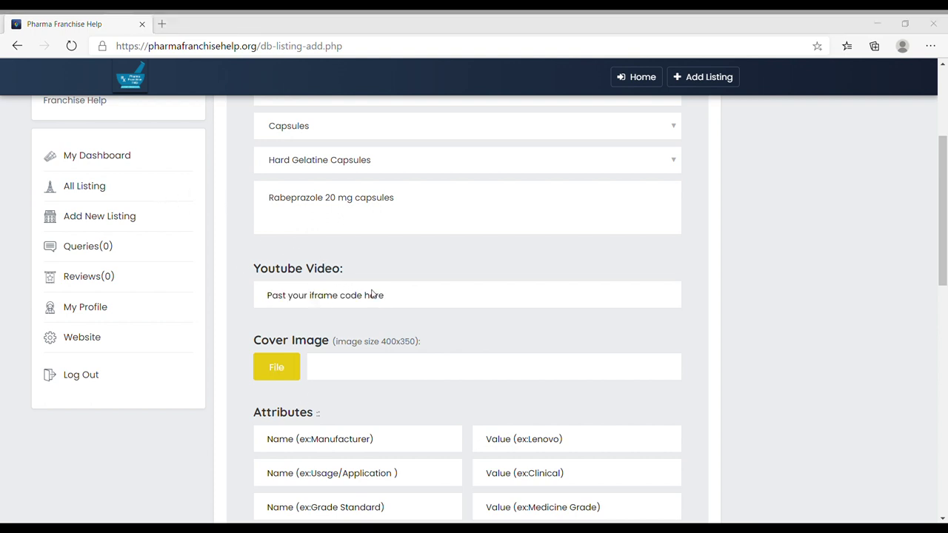
key(Return)
scroll(711, 383, down, 3)
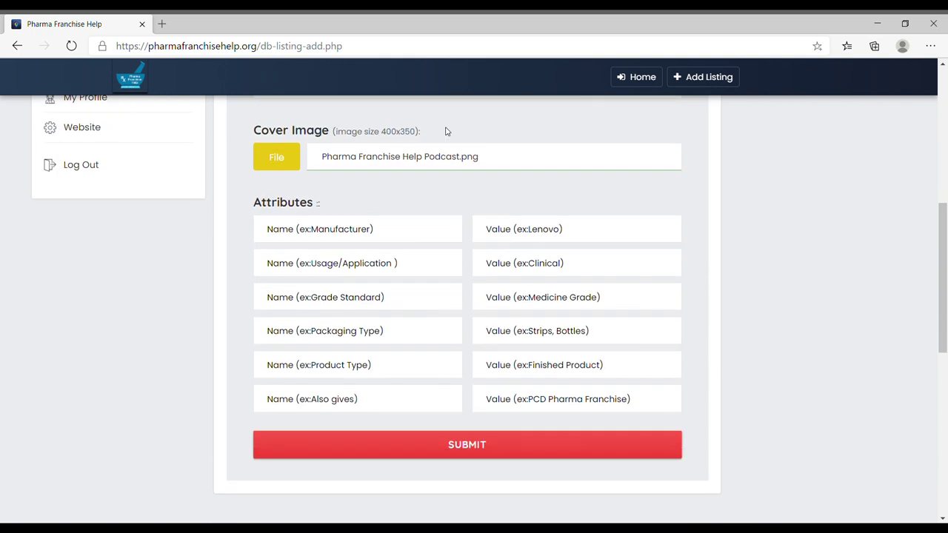
Step: Fill the first three attributes: Pharma Franchise Help/GMP certified, Antacid/Acidity, pharma grade/medicine
click(405, 237)
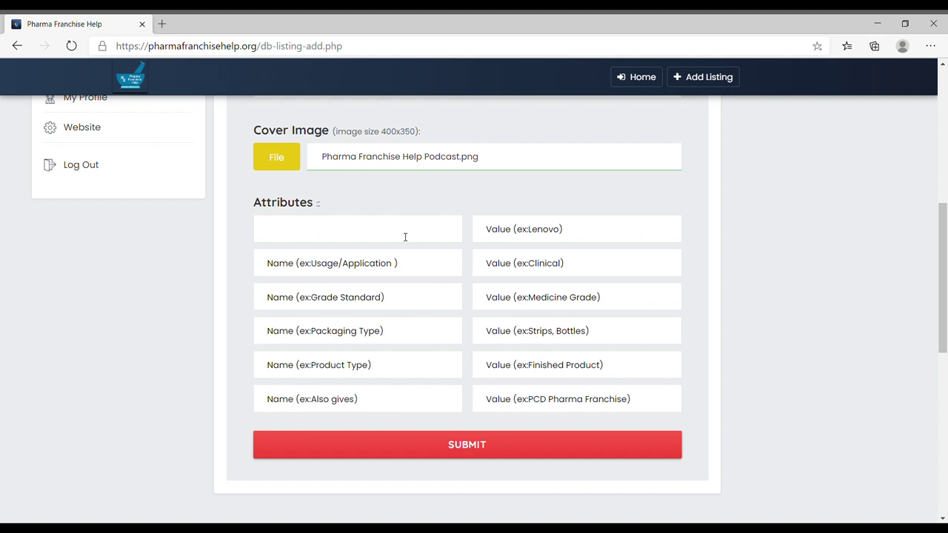
text(Pharma Franchise Help)
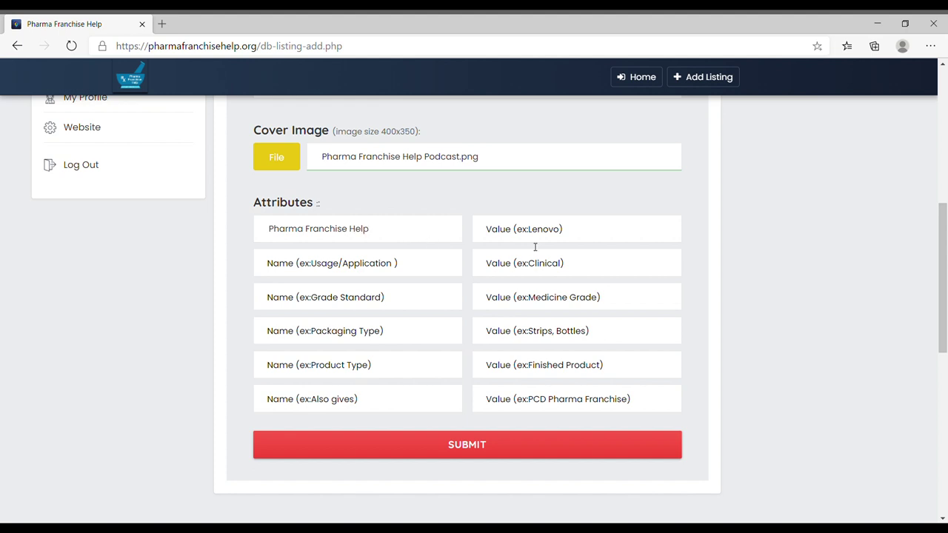
click(549, 239)
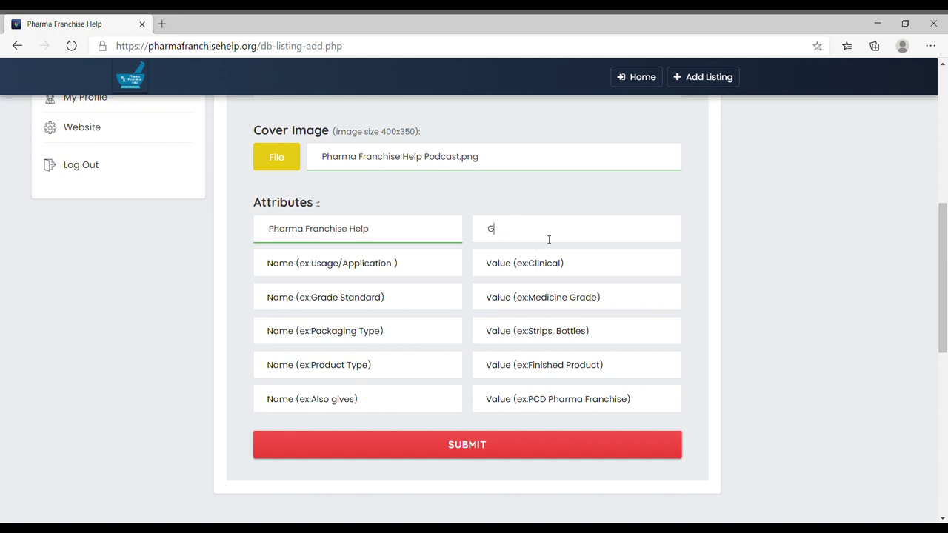
text(GMP certified)
click(422, 270)
text(Antacid)
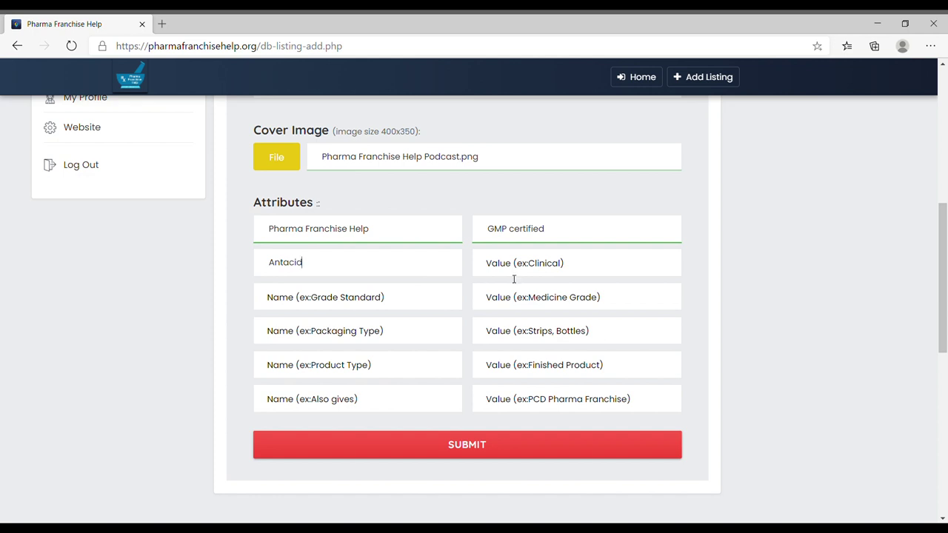
click(579, 270)
text(Acidity)
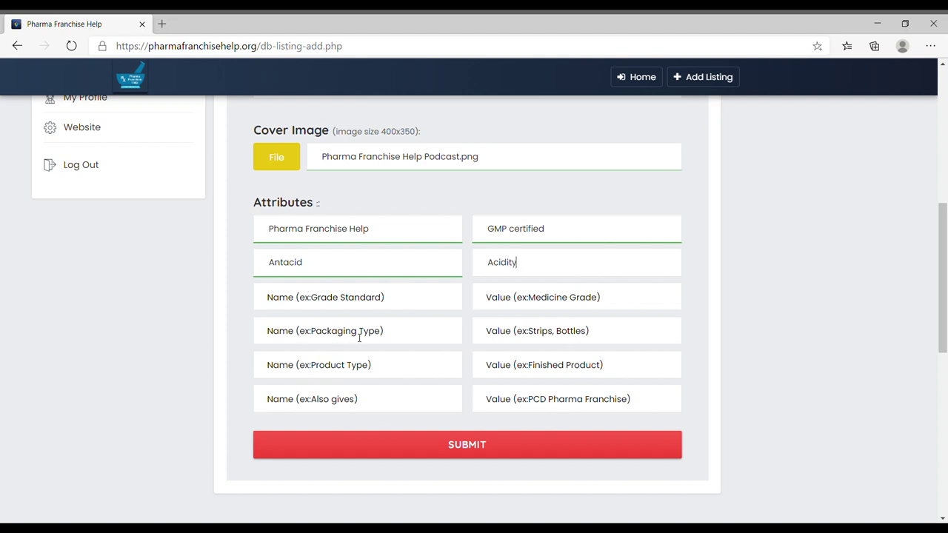
click(392, 304)
text(pharma grade)
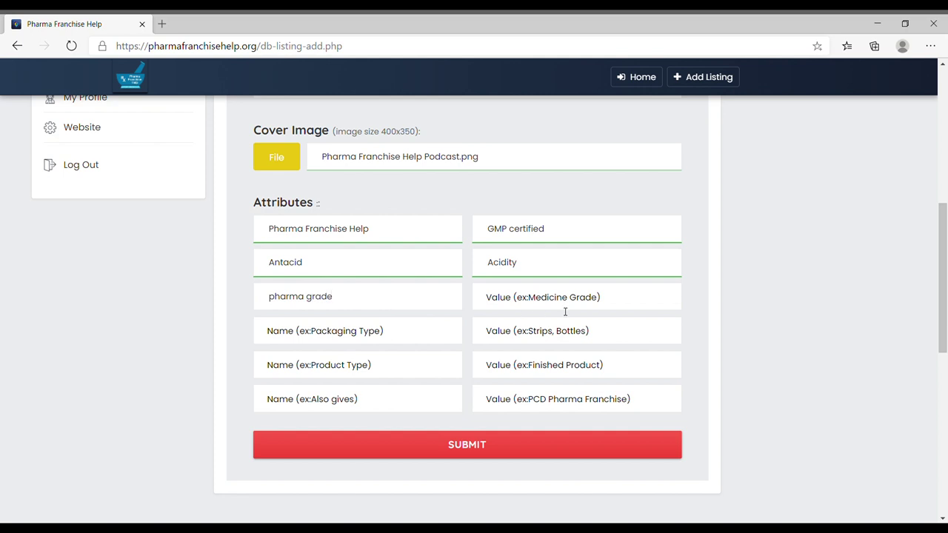
click(568, 302)
text(medicine)
Step: Add attributes 10*10/alu-alu, box/finished goods, type/pcd pharma franchise distributor wanted, and submit the listing
click(397, 342)
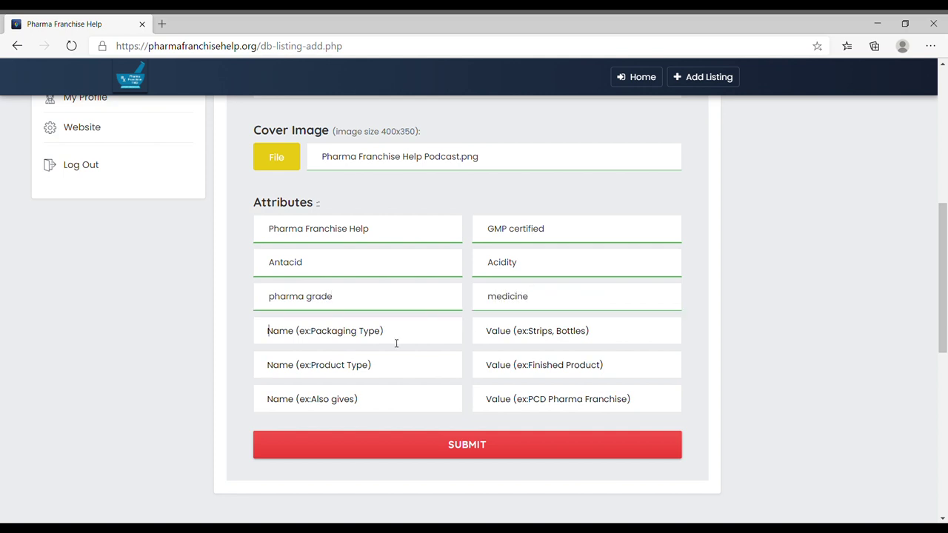
text(10*10)
click(542, 337)
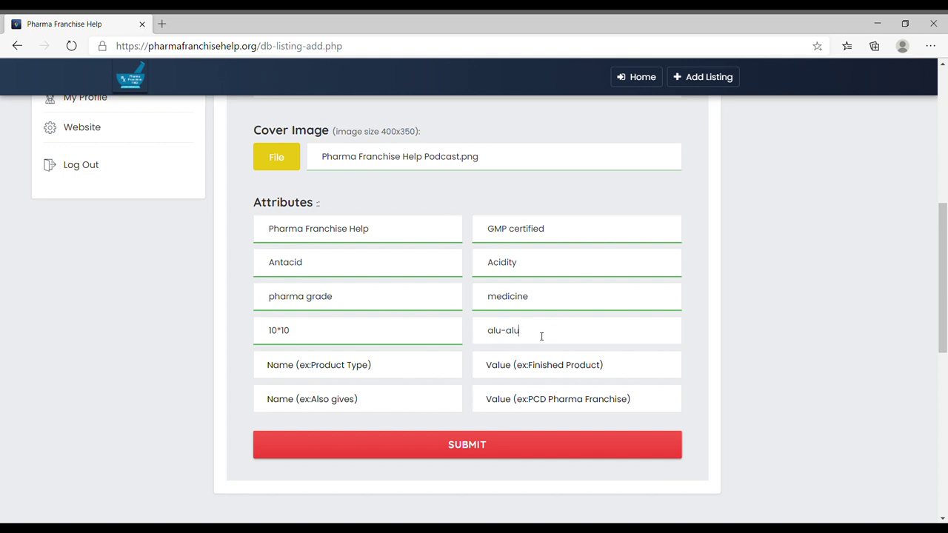
click(400, 370)
text(box)
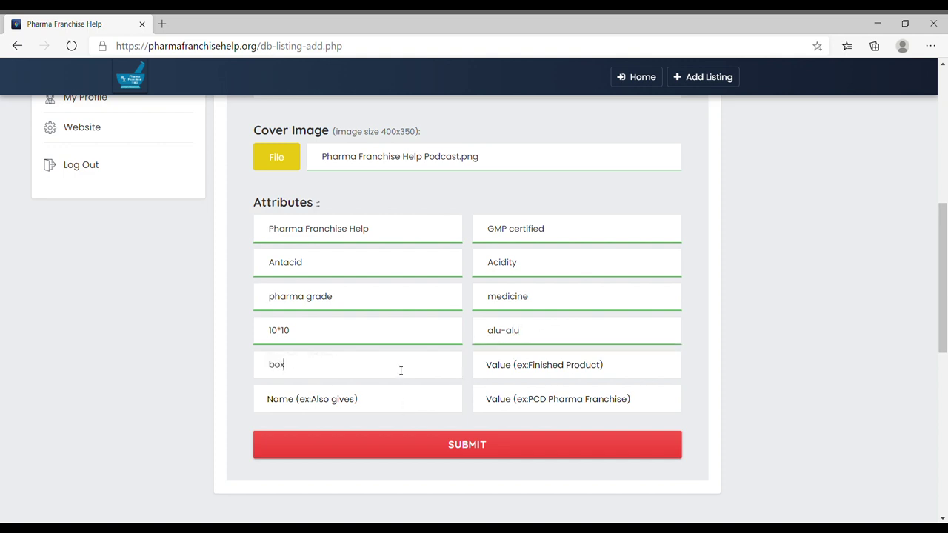
click(544, 375)
text(finished goods)
click(399, 408)
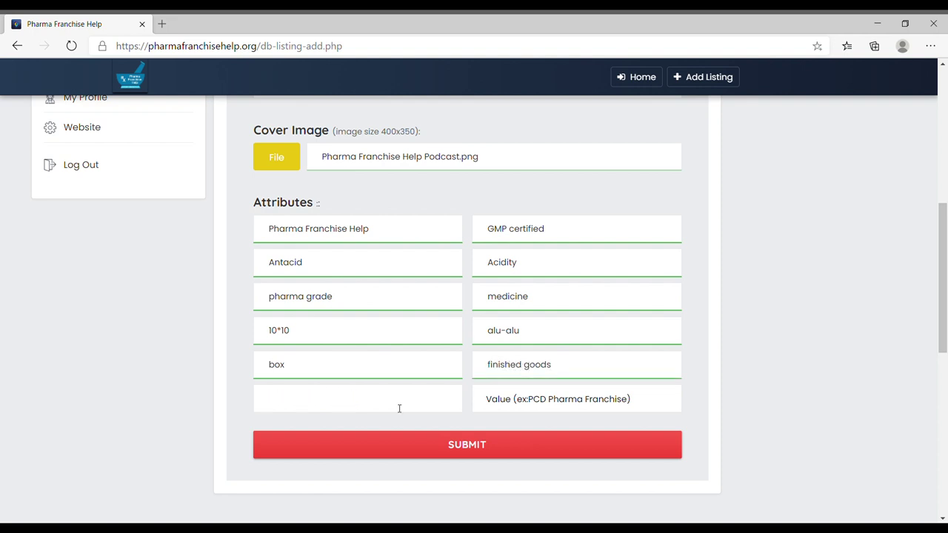
click(553, 408)
text(pcd)
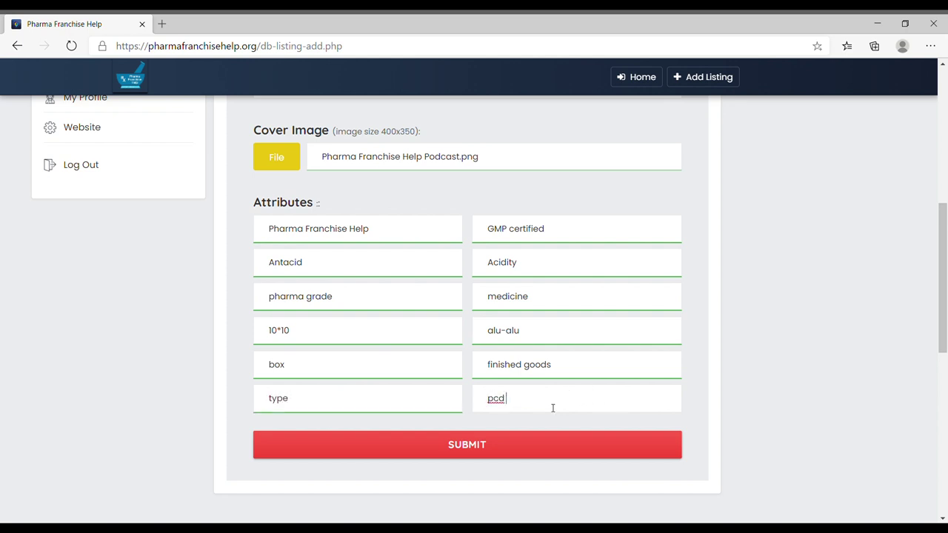
text( pharma franchise distributor wanted)
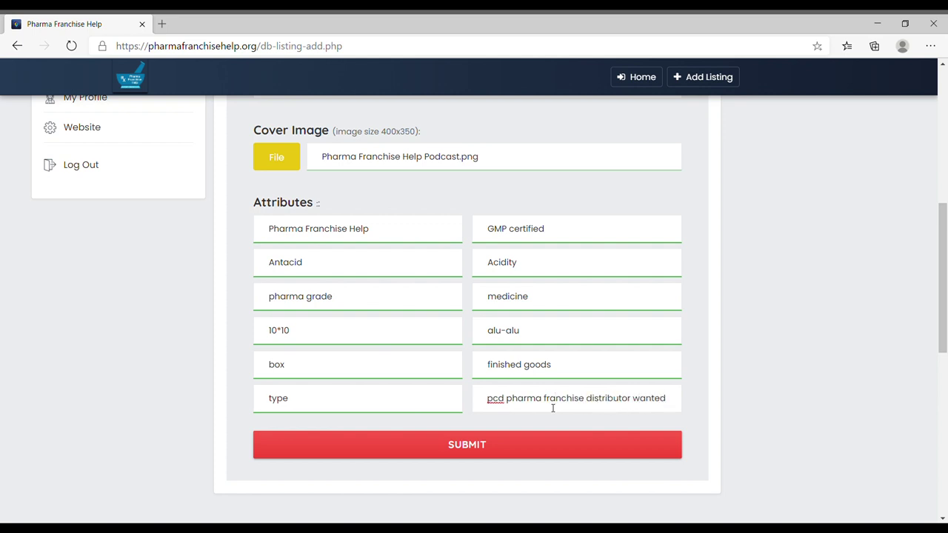
click(529, 451)
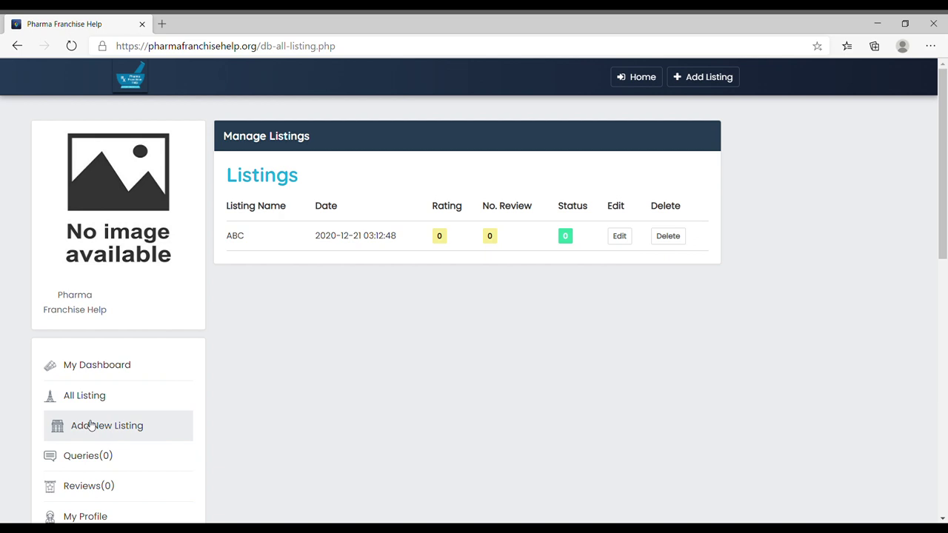
Step: Go from All Listing to My Profile, showing the account details with Inactive status
click(87, 396)
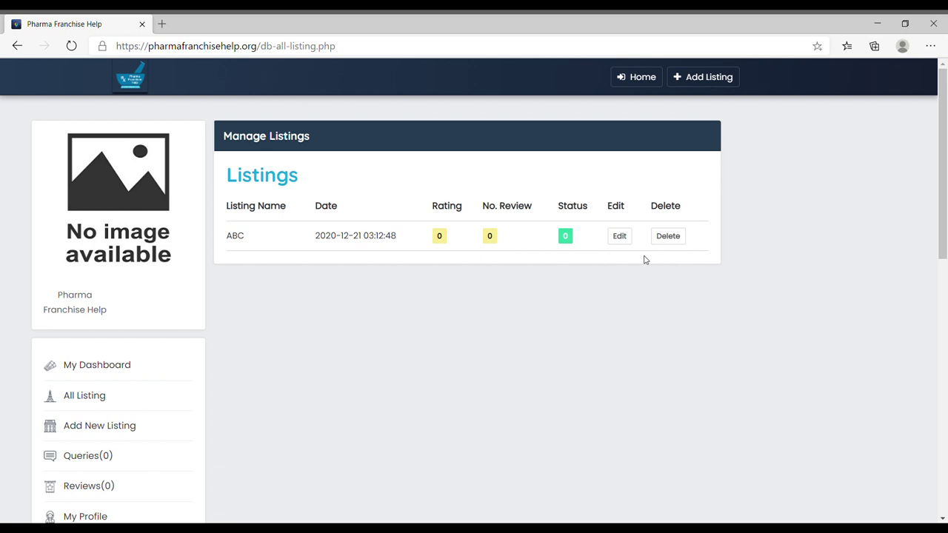
scroll(377, 383, down, 2)
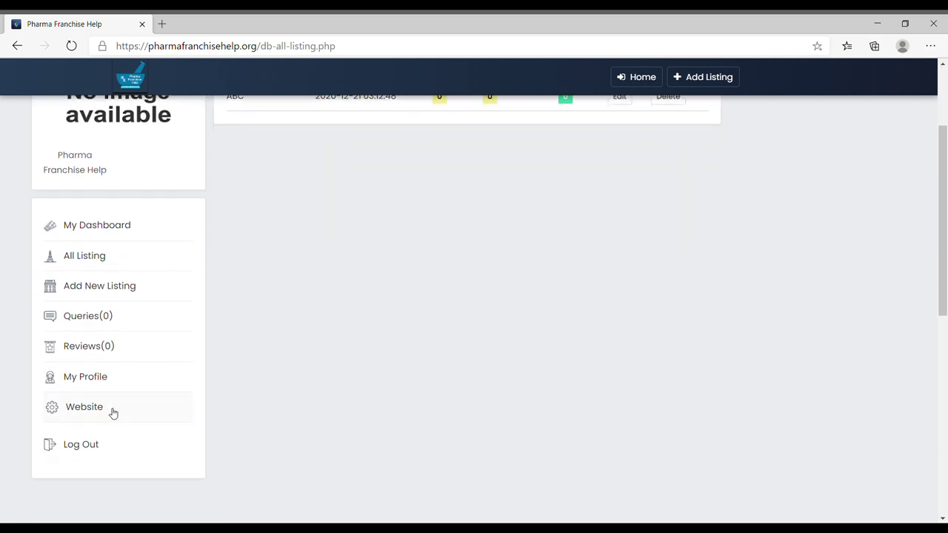
click(100, 380)
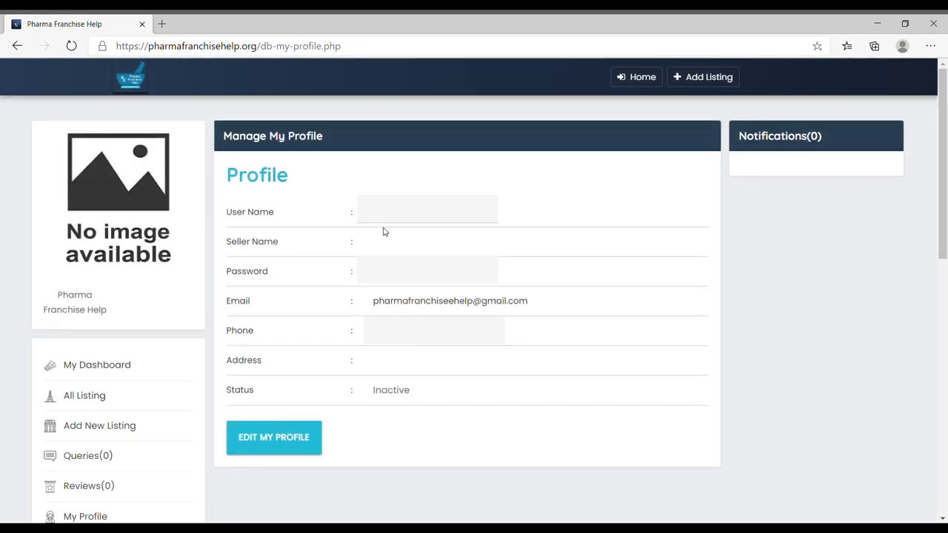
Step: Enter company name 'Pharma Franchise', founding year 2014 and the pasted company address
click(265, 438)
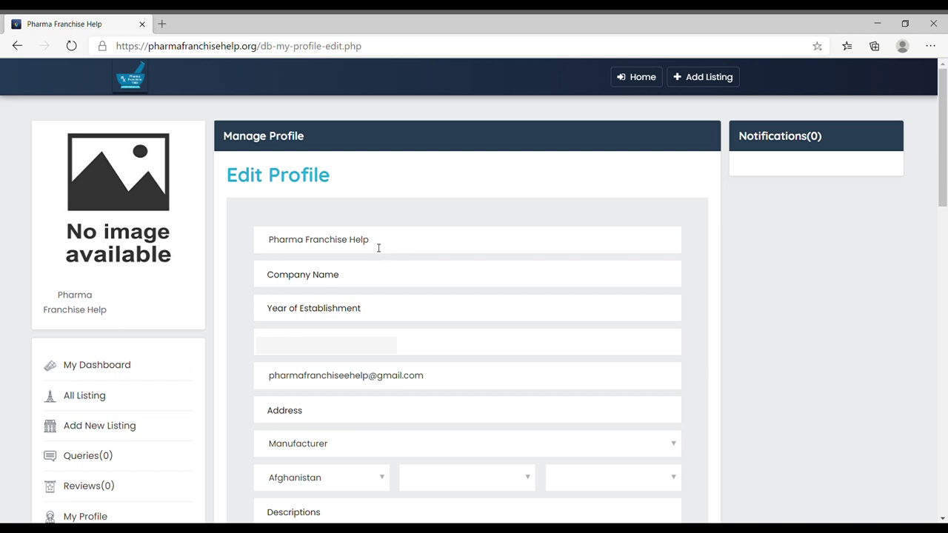
click(360, 280)
text(Pharma Franchise Help)
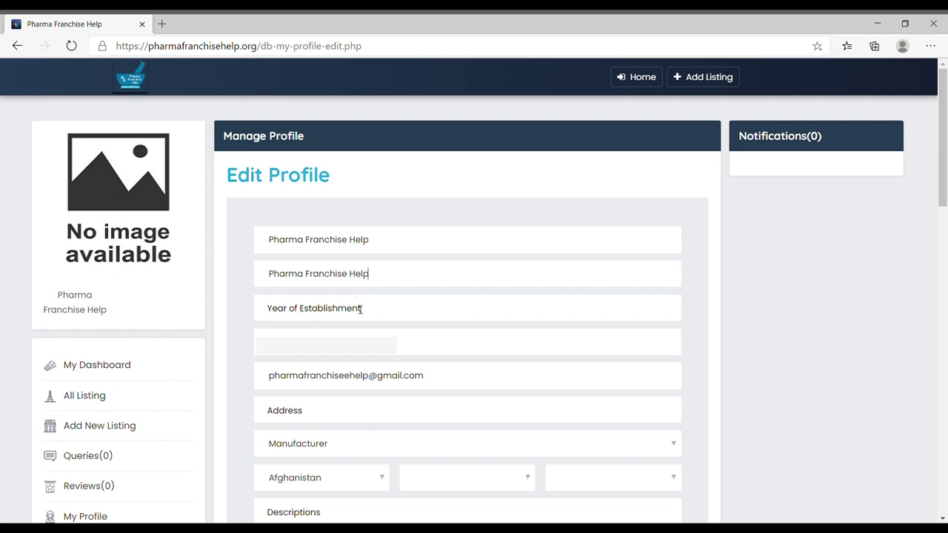
click(360, 310)
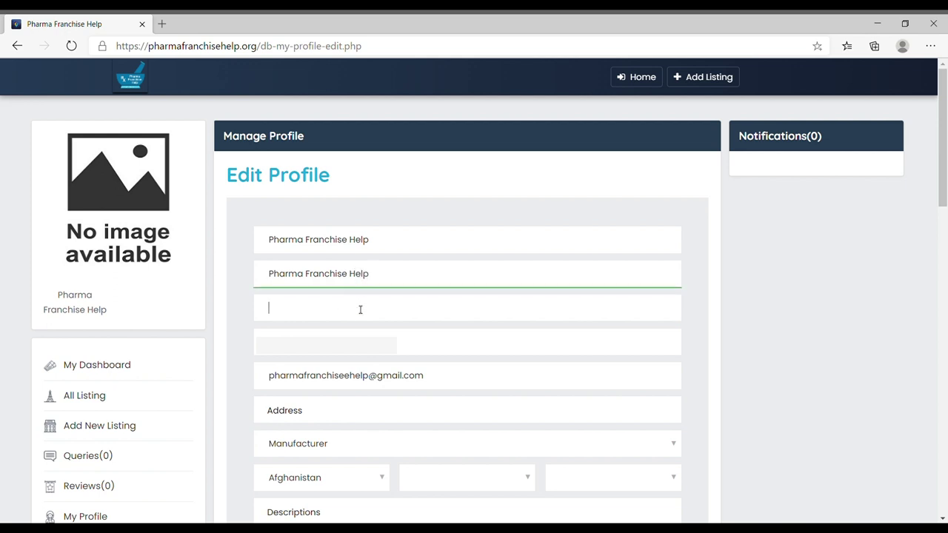
scroll(349, 281, down, 2)
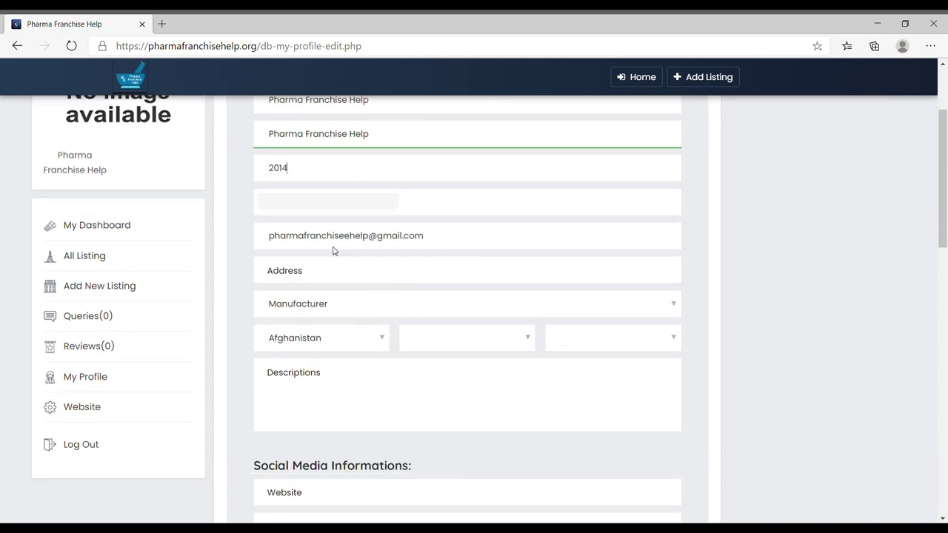
click(329, 280)
text(R.K. Puram Karnal)
Step: Keep Manufacturer as business type and set location to India, Haryana, Karnal
click(345, 315)
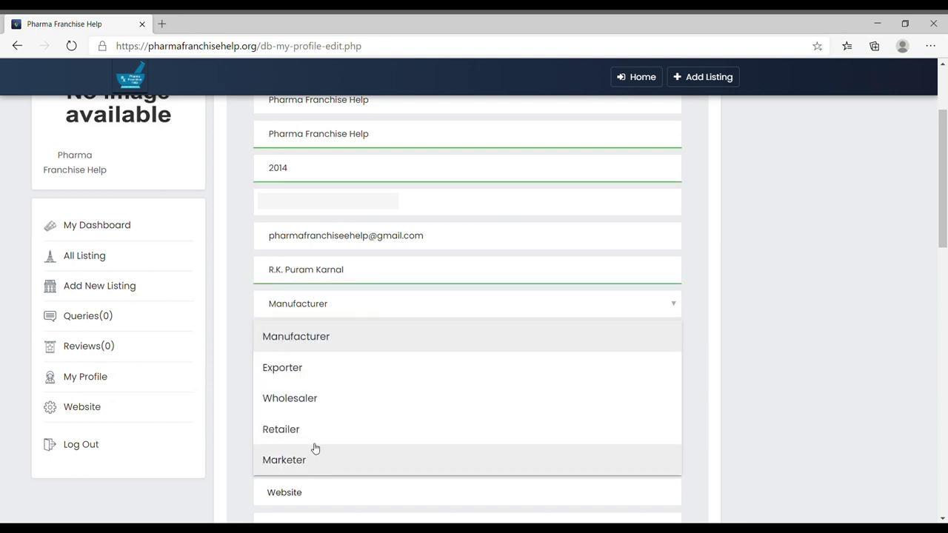
click(334, 336)
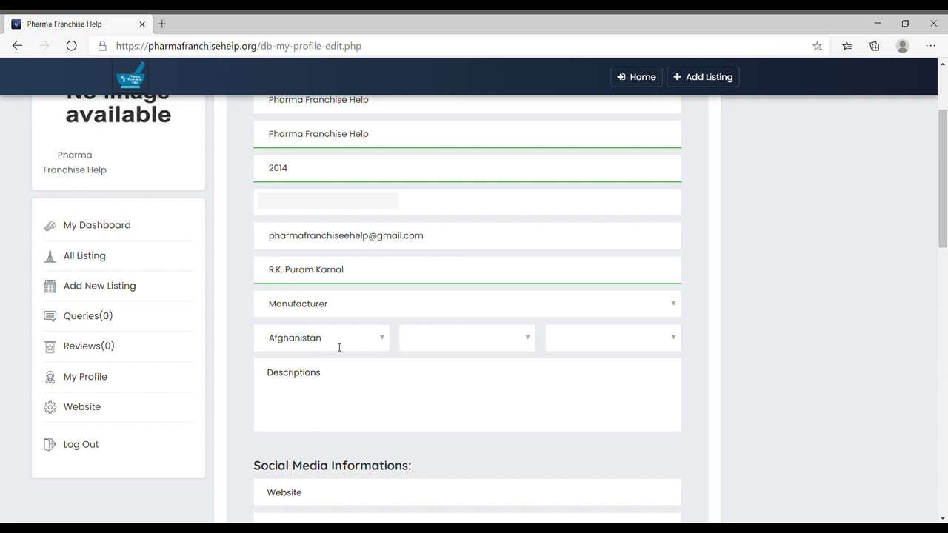
click(339, 347)
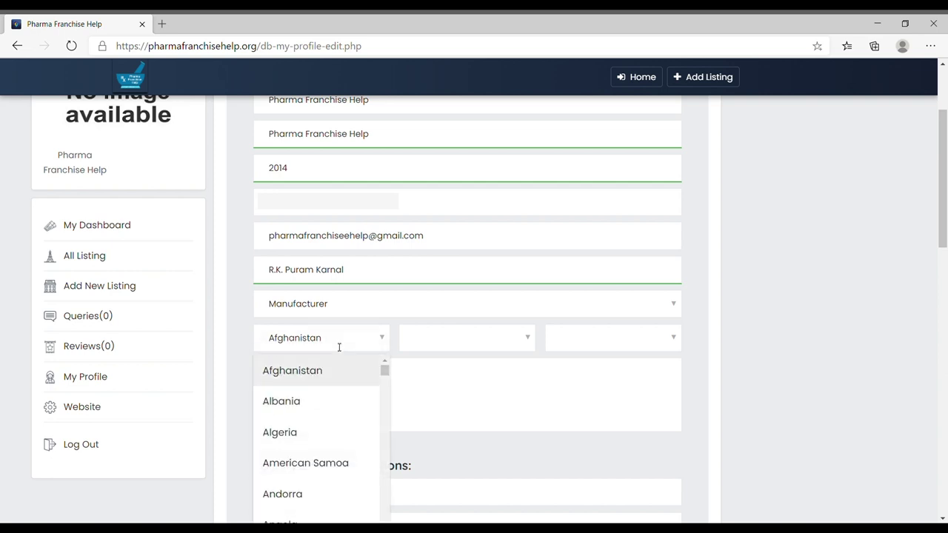
text(ind)
click(318, 375)
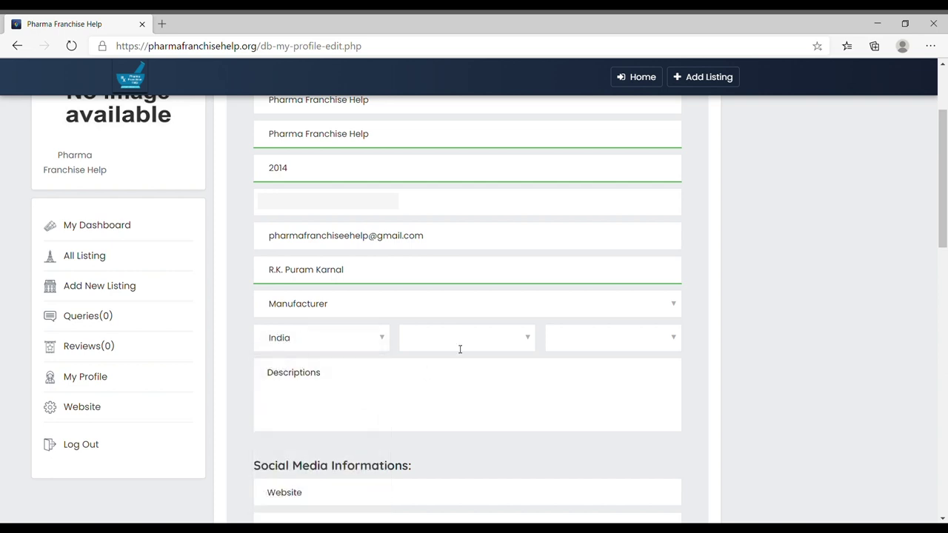
click(468, 339)
text(h)
key(Return)
click(600, 340)
text(kar)
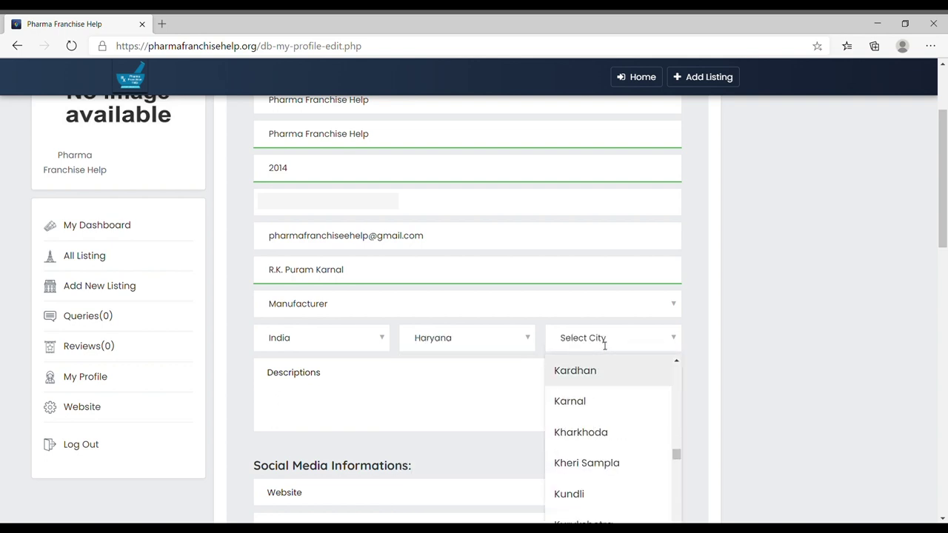
text(n)
key(Return)
click(464, 377)
scroll(481, 374, down, 2)
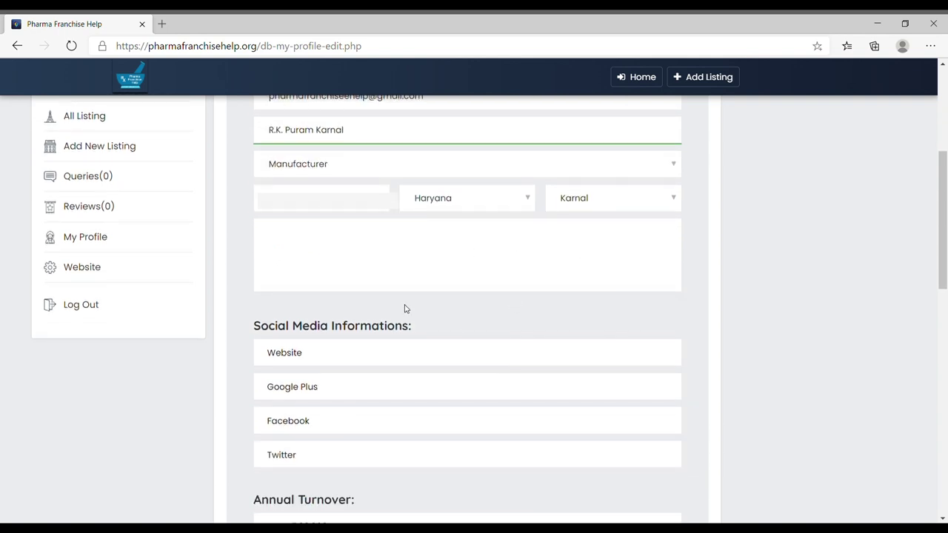
text(We are the pharm)
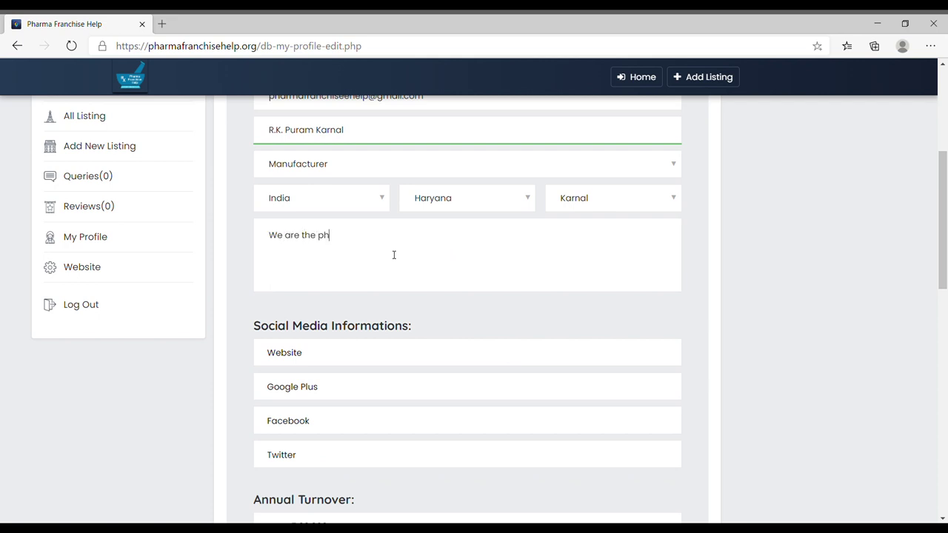
text(aceutical)
click(347, 289)
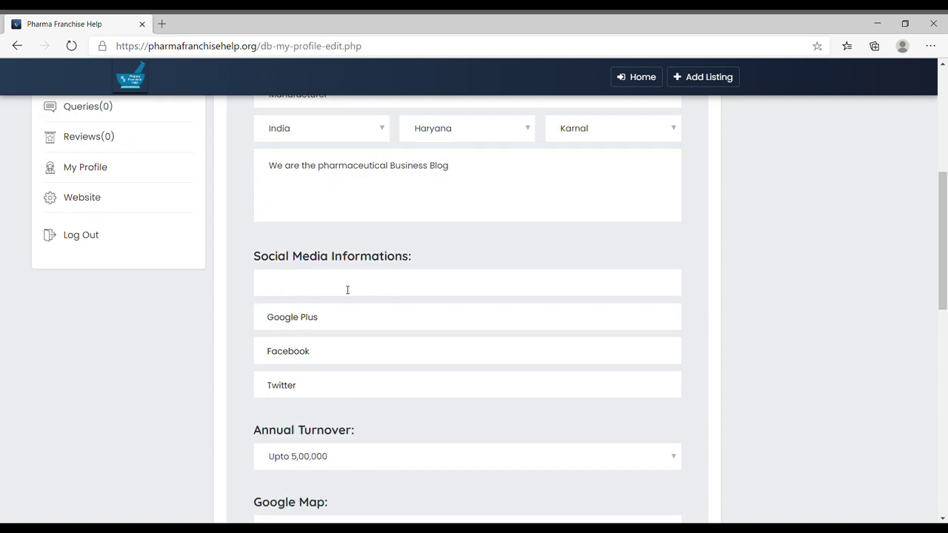
text(www.pharmafranchisehelp.com)
click(348, 318)
click(347, 352)
click(345, 387)
scroll(375, 340, down, 2)
Step: Keep annual turnover at Upto 5,00,000 and begin the Google Map location field
click(371, 314)
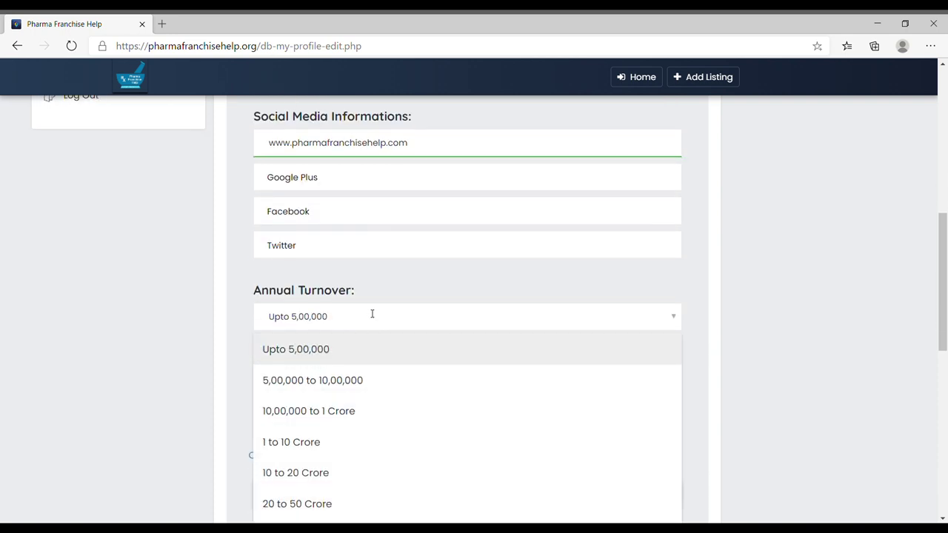
click(405, 295)
scroll(356, 383, down, 2)
click(375, 255)
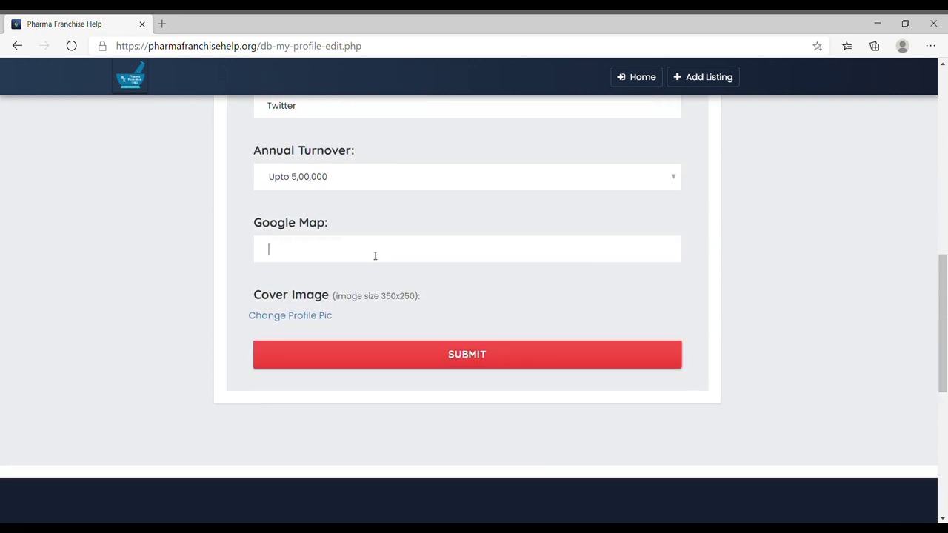
Step: Glance at the profile picture page, then return and submit the edited profile
click(303, 319)
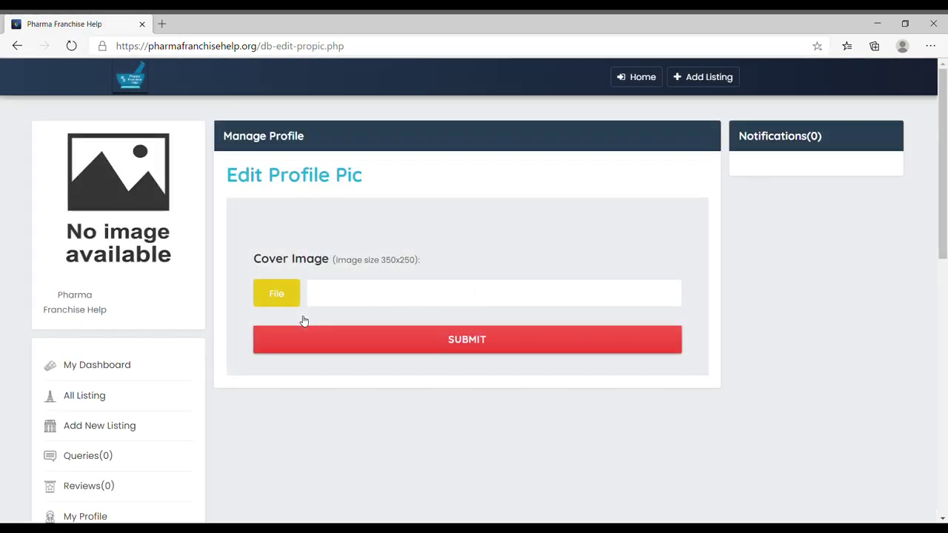
key(alt+Left)
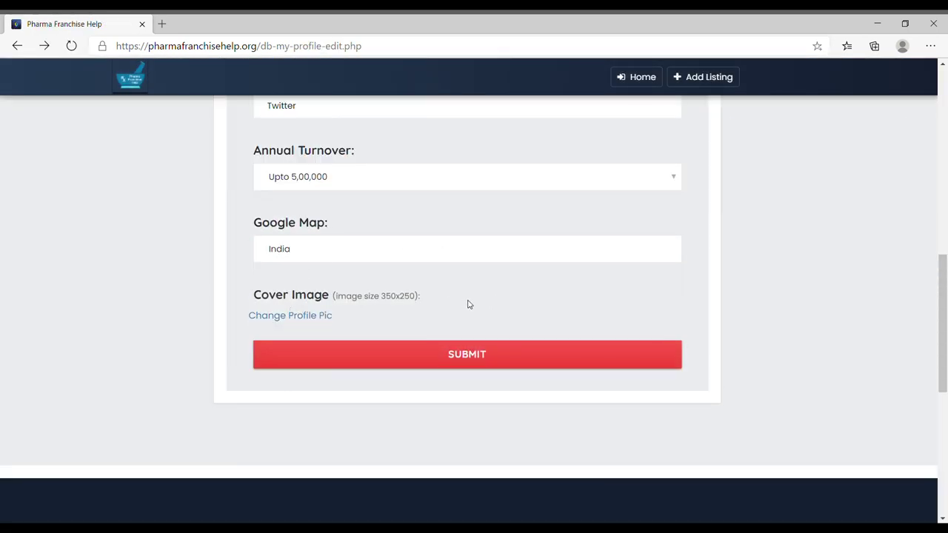
click(461, 355)
Step: Scroll the saved profile page and go to the received Queries list
scroll(822, 278, down, 4)
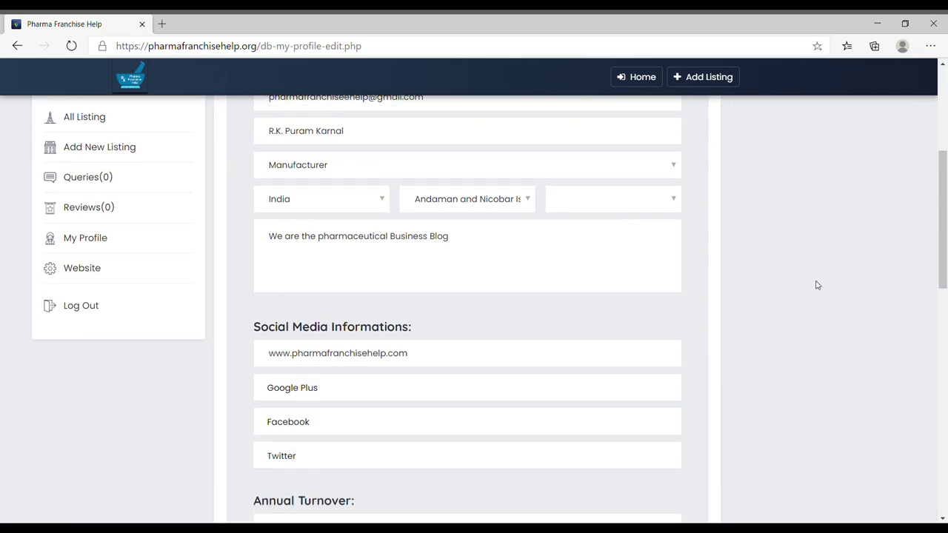
scroll(809, 294, down, 6)
scroll(18, 357, up, 10)
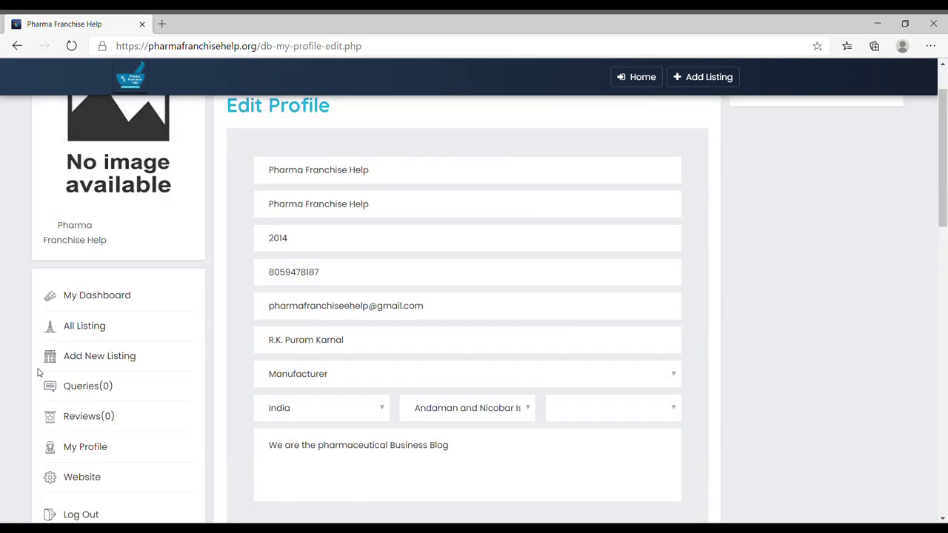
click(99, 386)
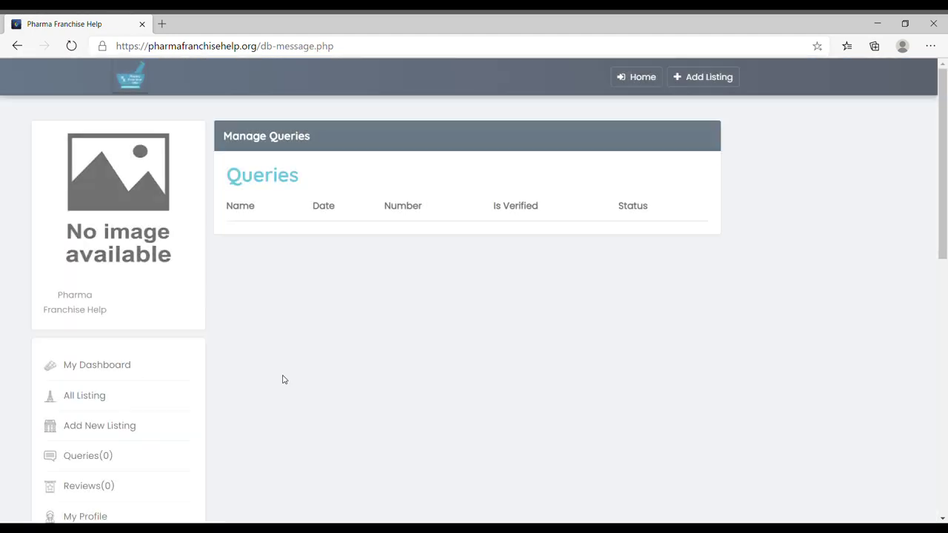
Step: Confirm Reviews is 0, then review the Dashboard showing listing ABC and zero messages
click(90, 489)
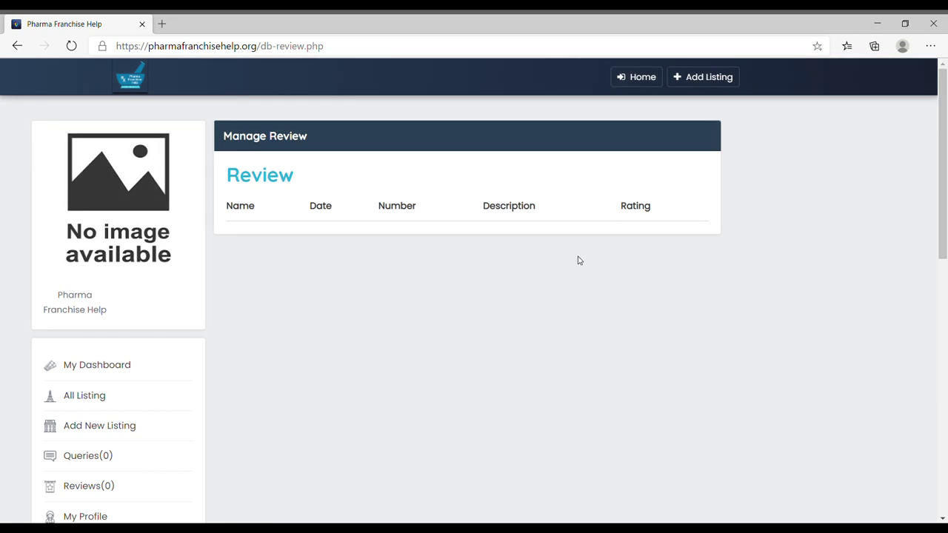
click(112, 364)
scroll(492, 340, down, 1)
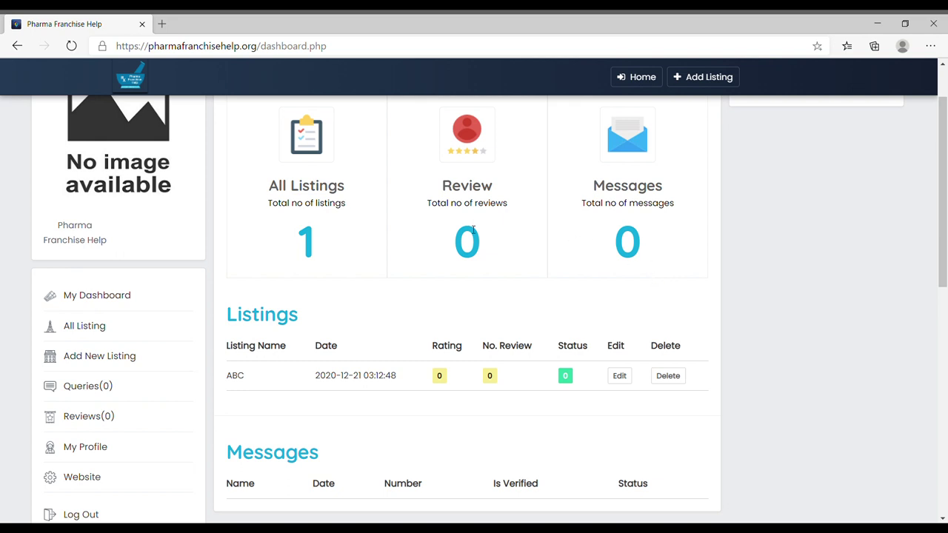
scroll(641, 279, down, 2)
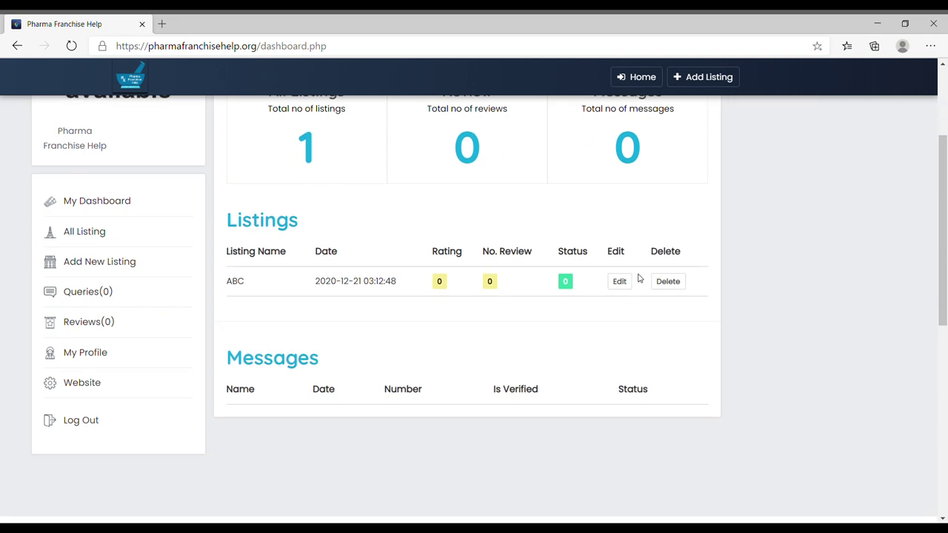
scroll(673, 275, up, 2)
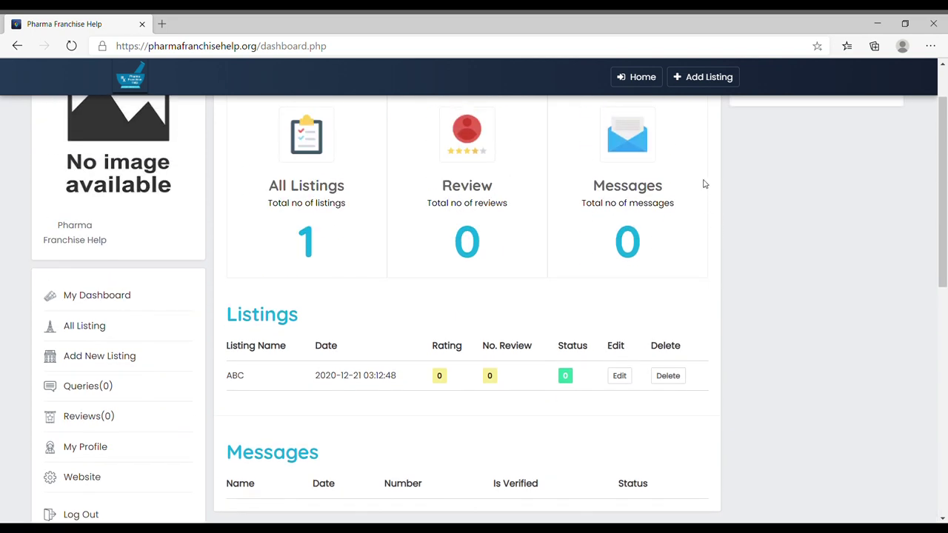
scroll(647, 265, up, 1)
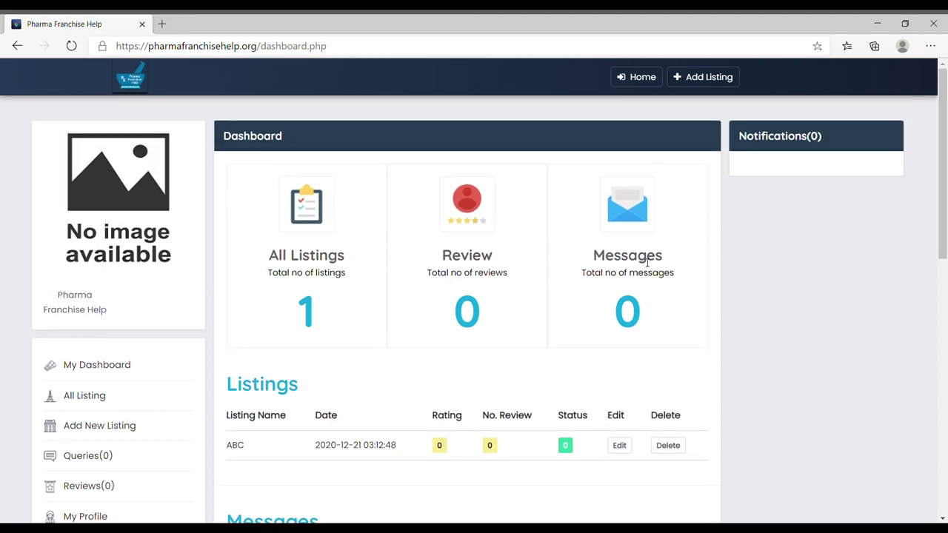
Step: Go to the public home page and open the Pharmaceutical & Healthcare category listings
click(633, 82)
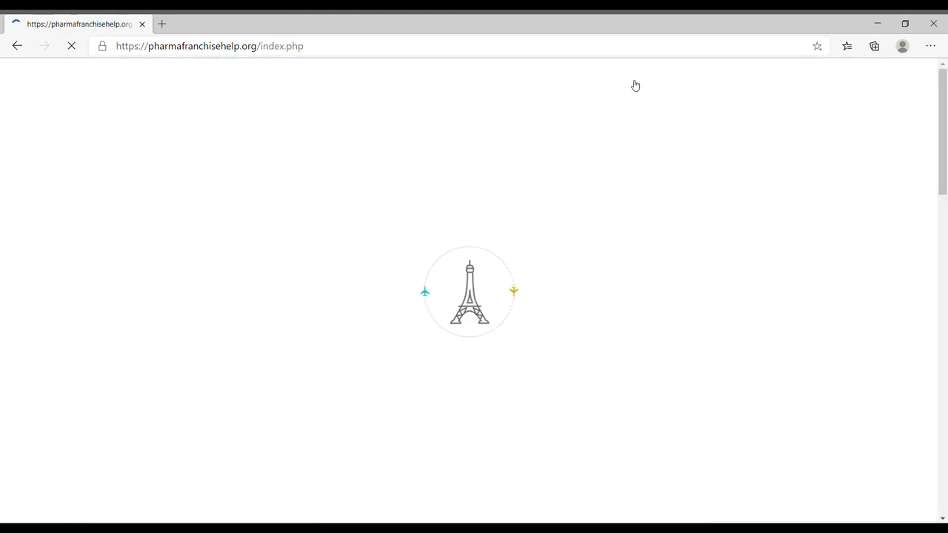
scroll(605, 230, down, 3)
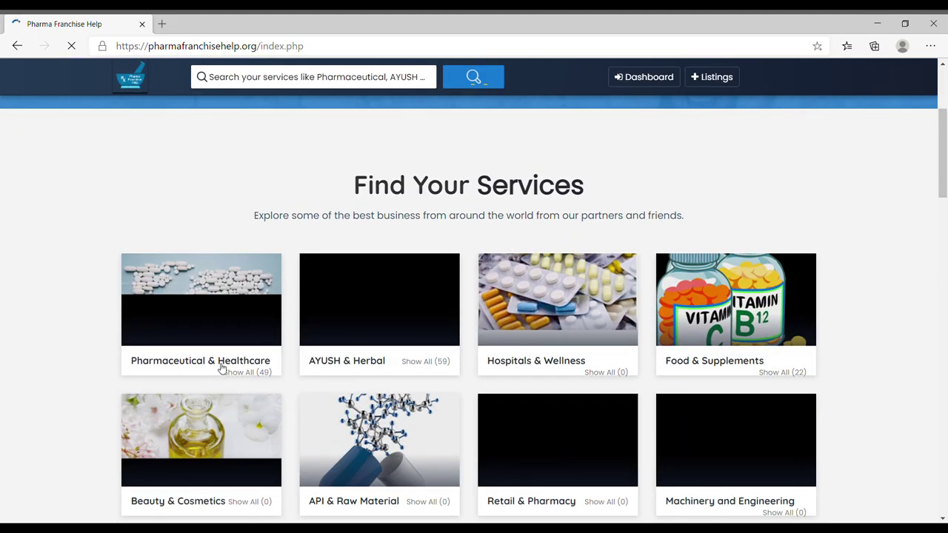
click(221, 368)
scroll(817, 303, down, 10)
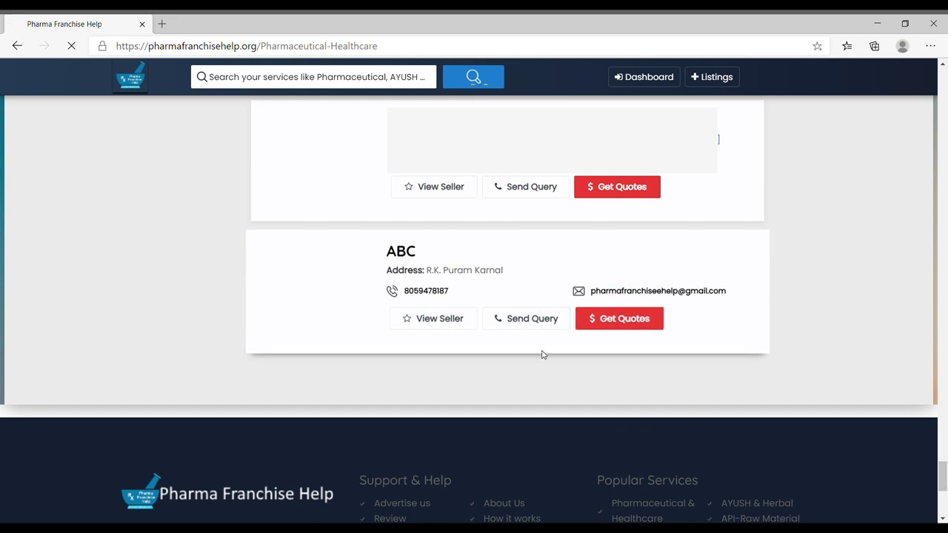
Step: Open and close a seller's Get Quotes form, then the Send Query form
click(627, 322)
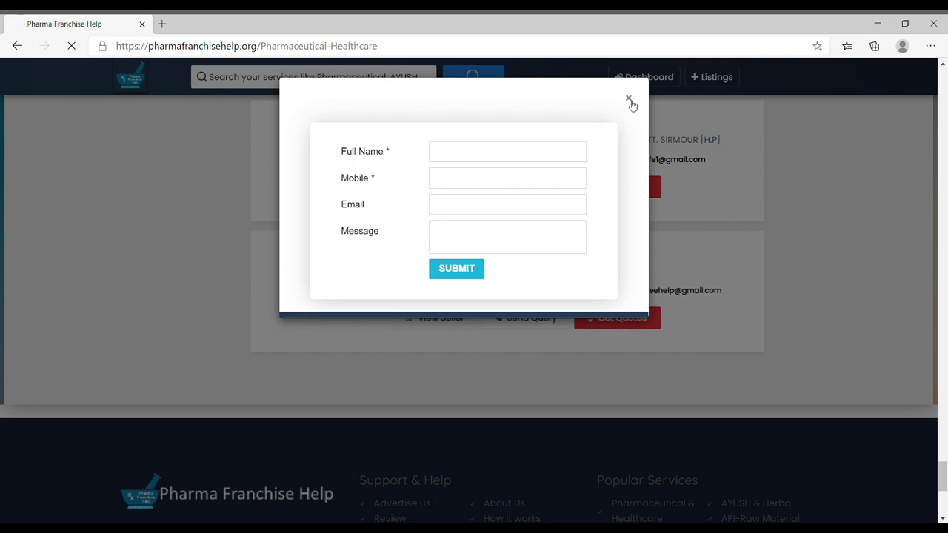
click(628, 98)
click(528, 319)
click(629, 100)
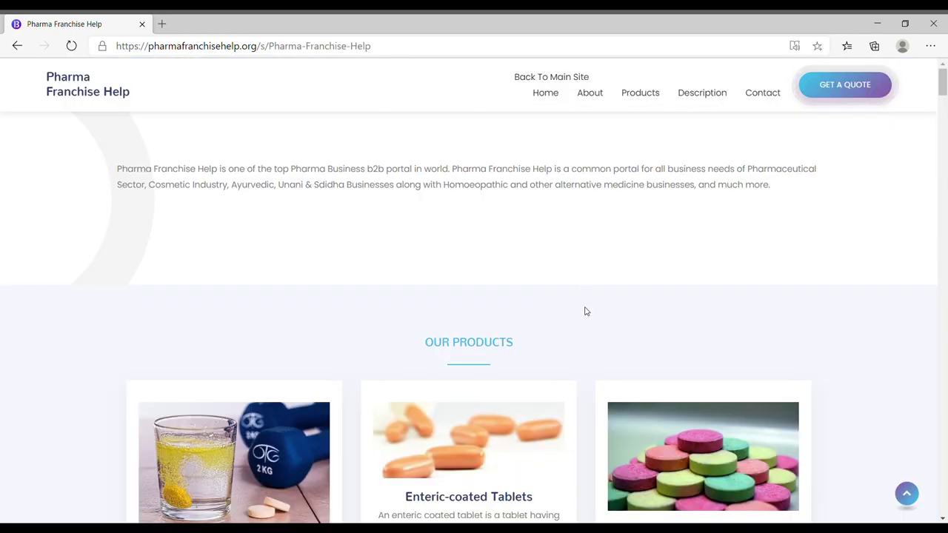
Step: Inspect the mini-site's web address and introduction, then scroll through Our Products
drag(385, 46, 102, 53)
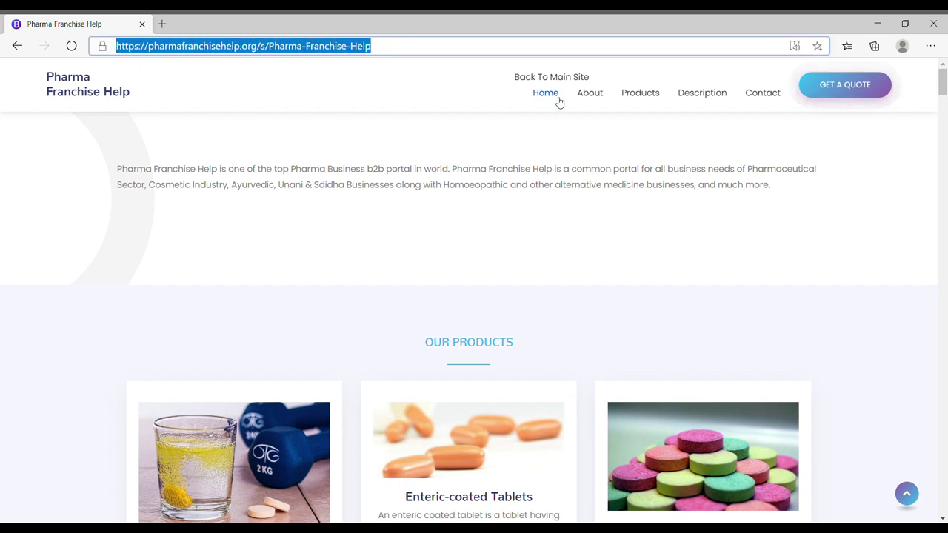
click(445, 141)
scroll(430, 141, down, 1)
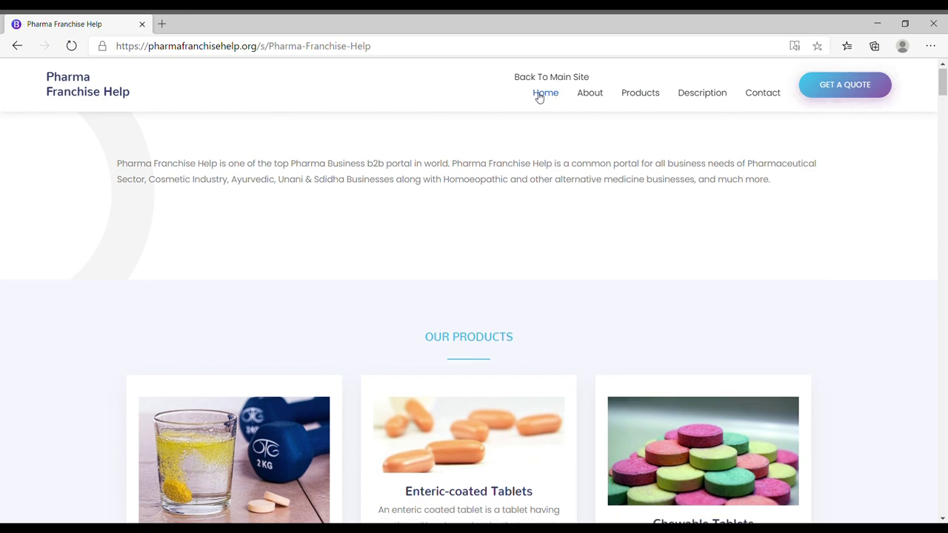
scroll(601, 304, down, 3)
scroll(620, 327, up, 3)
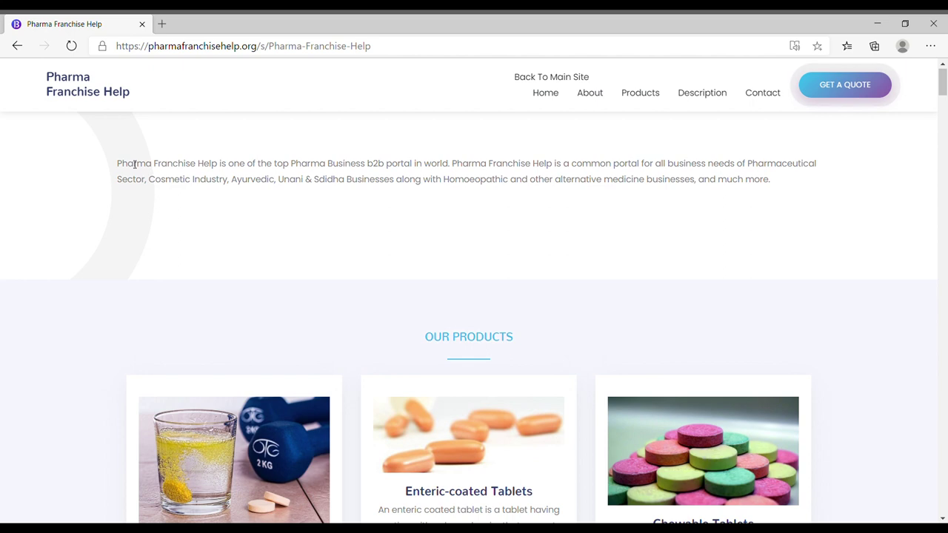
drag(119, 161, 362, 185)
click(466, 188)
scroll(578, 307, down, 3)
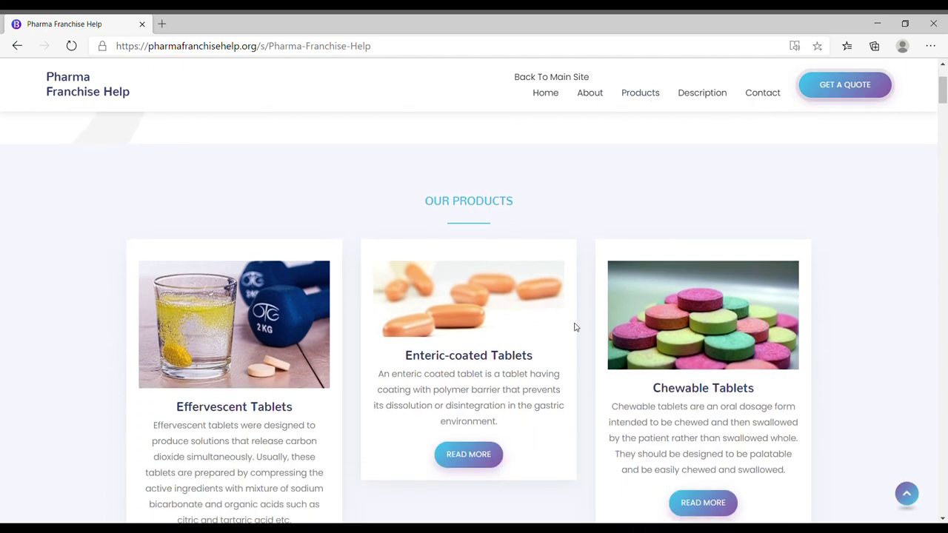
scroll(489, 481, down, 2)
scroll(611, 421, down, 8)
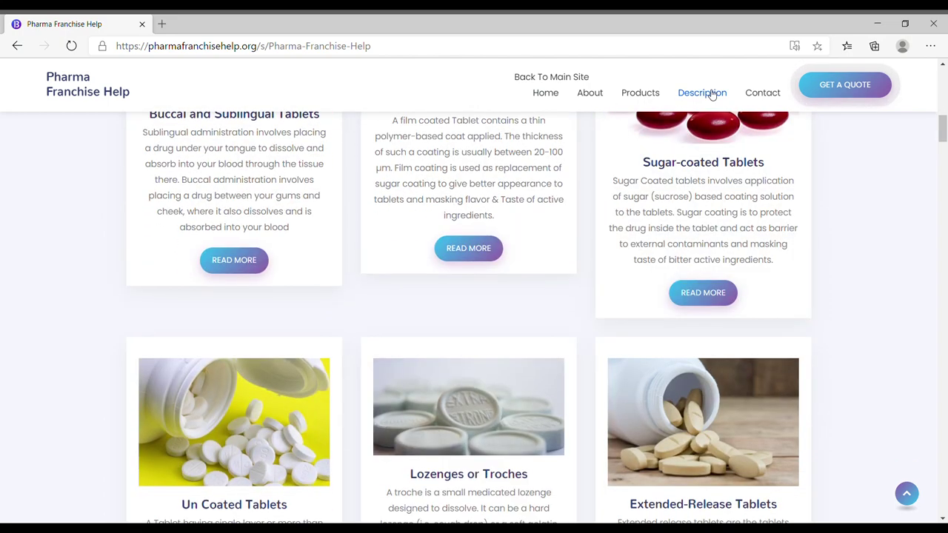
Step: View the seller's Description section and the Contact details with map
click(711, 94)
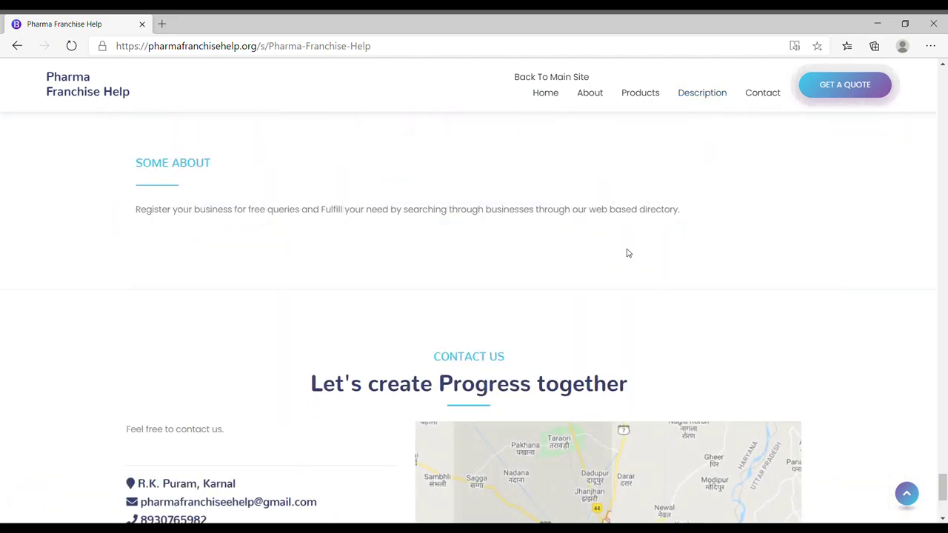
click(766, 95)
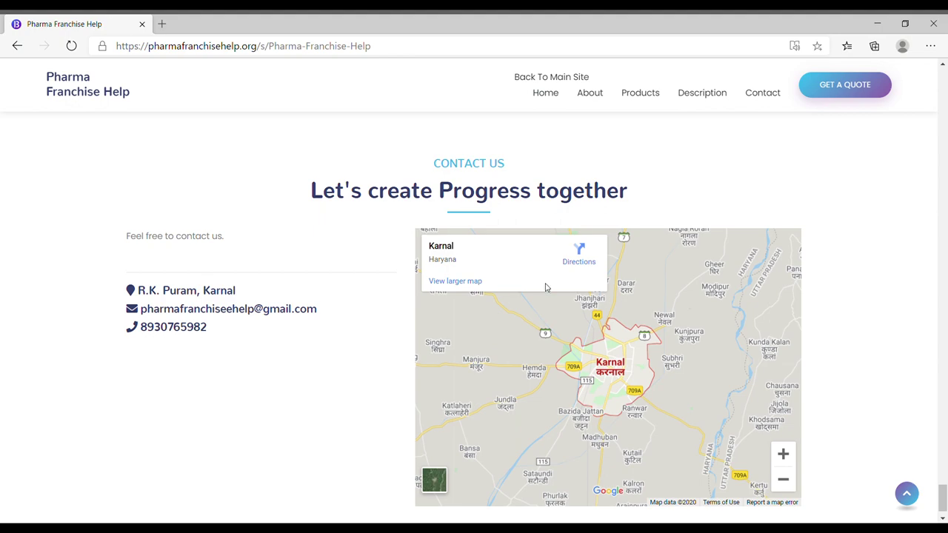
scroll(857, 339, down, 1)
scroll(856, 338, up, 10)
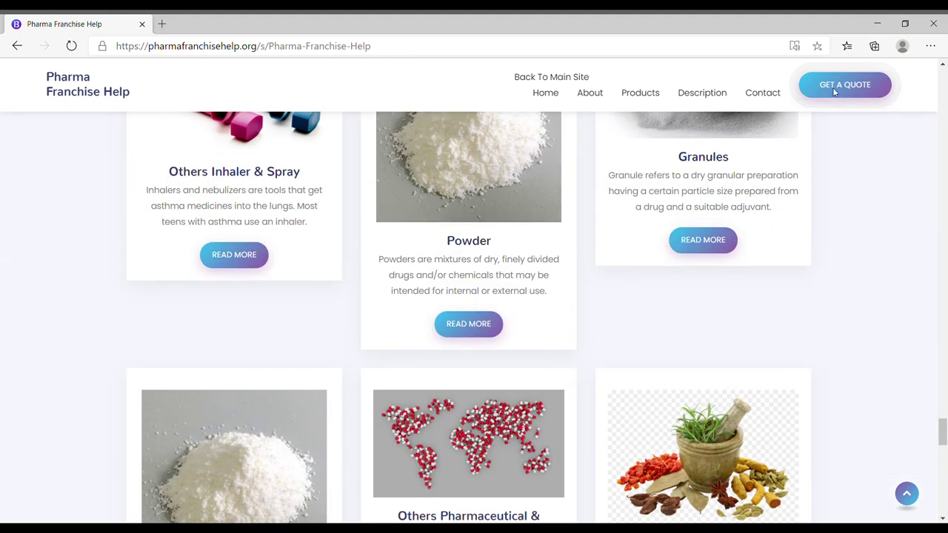
Step: Open and close the Request for a Quote form, then scroll back up the products
click(844, 84)
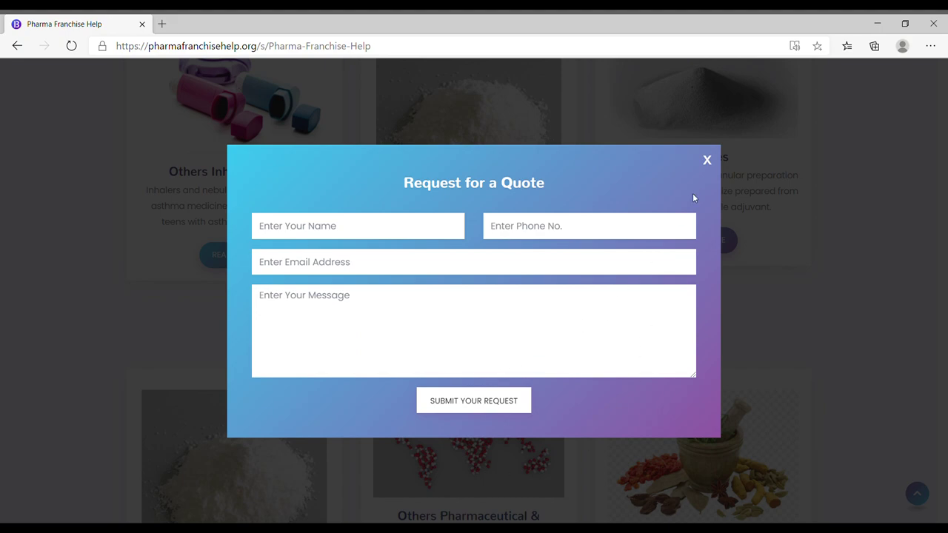
click(746, 302)
scroll(827, 339, up, 8)
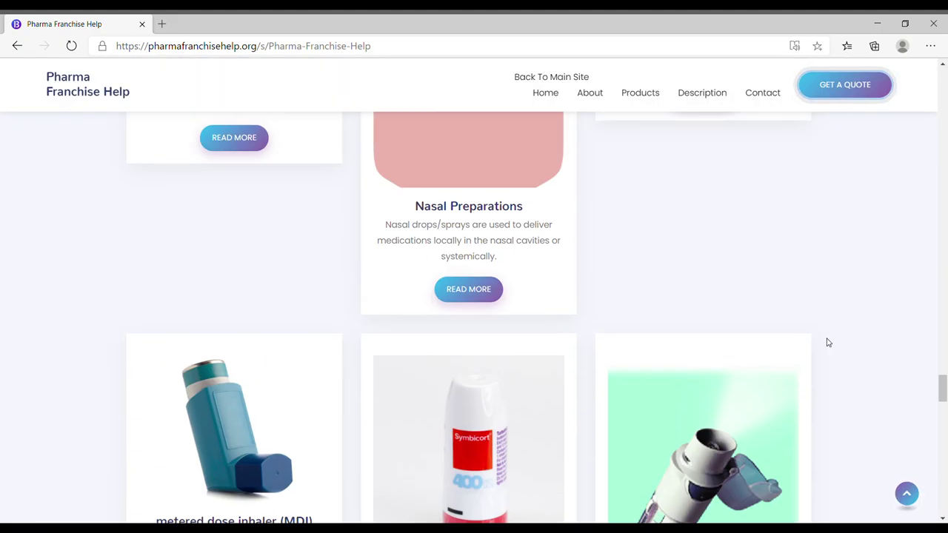
scroll(827, 343, up, 20)
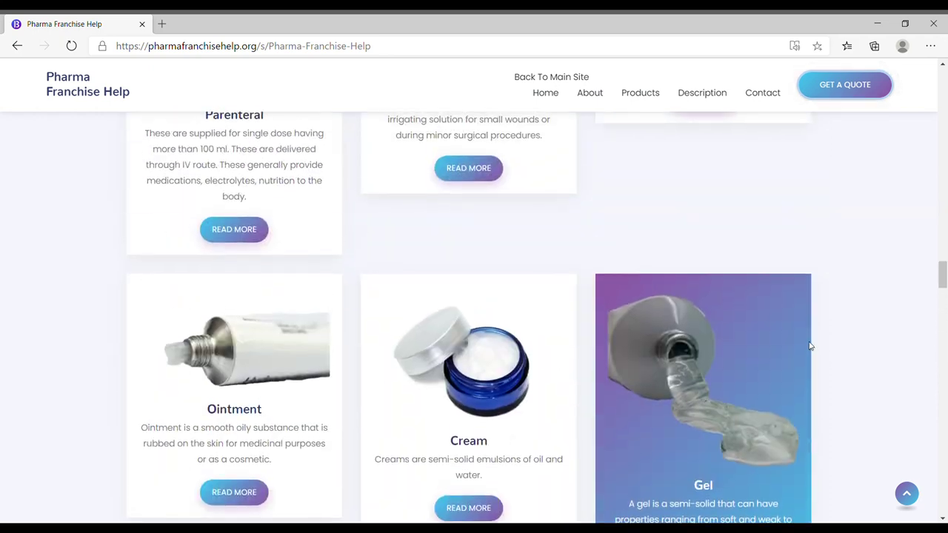
scroll(810, 346, up, 20)
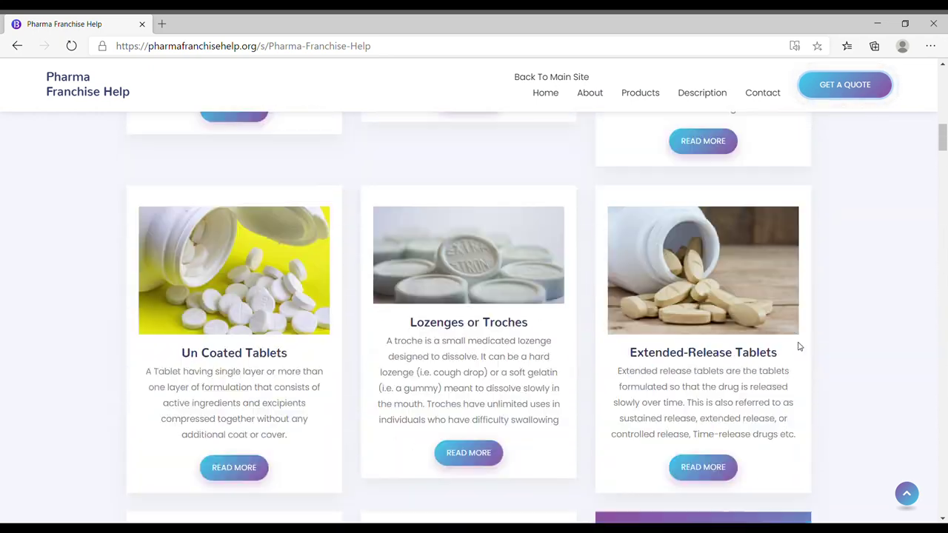